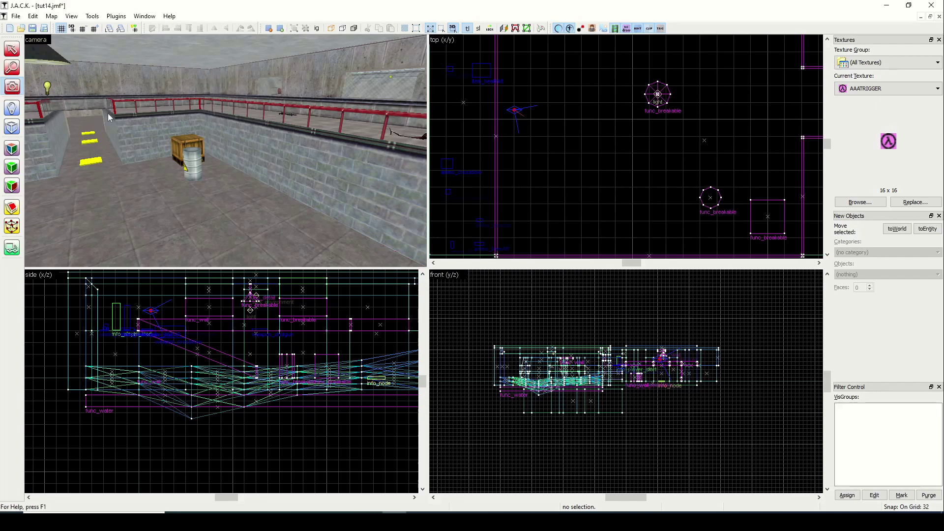
# Place a trigger_auto entity above the room at height 128 near the ceiling lamp.
pyautogui.press('z')
pyautogui.press('s')
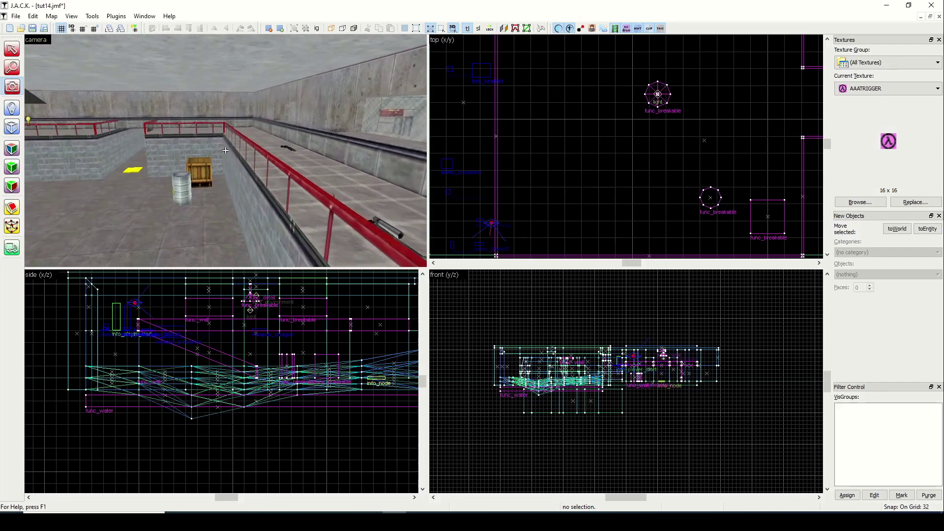
pyautogui.press('s')
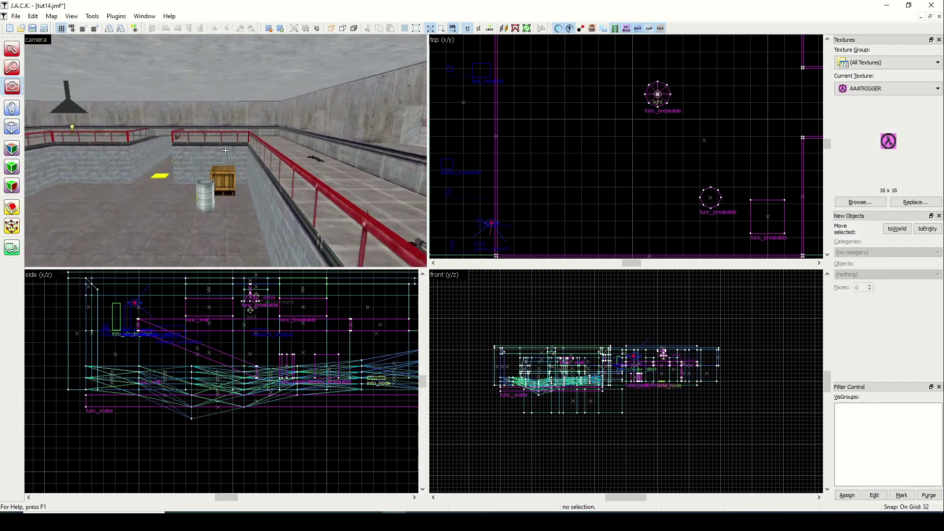
pyautogui.press('z')
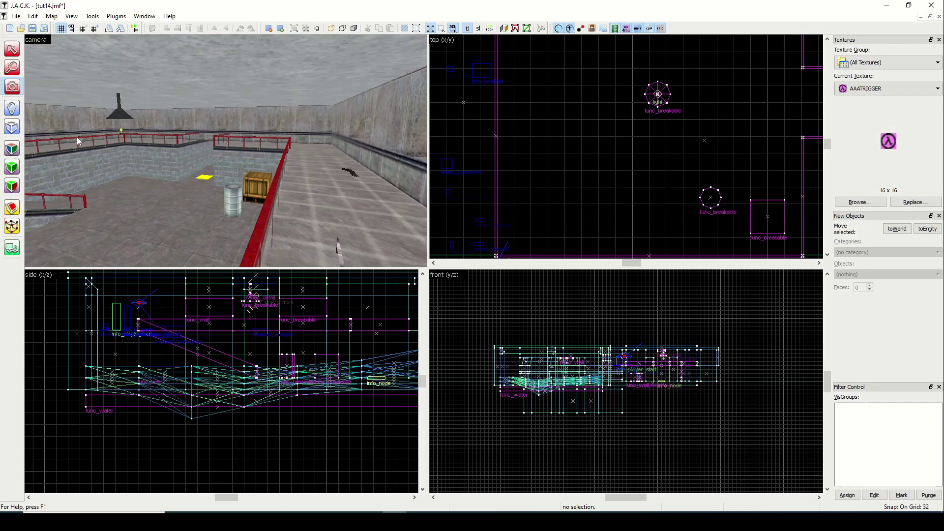
pyautogui.click(12, 108)
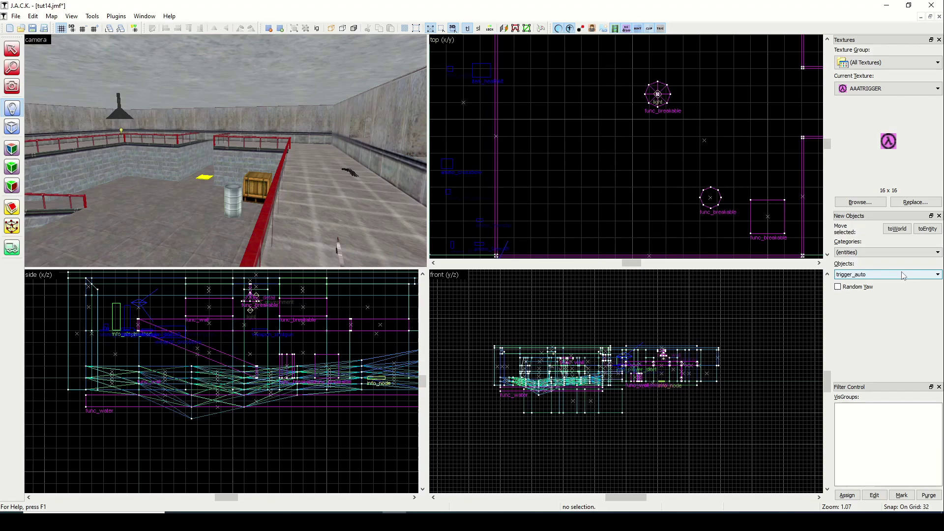
pyautogui.click(630, 121)
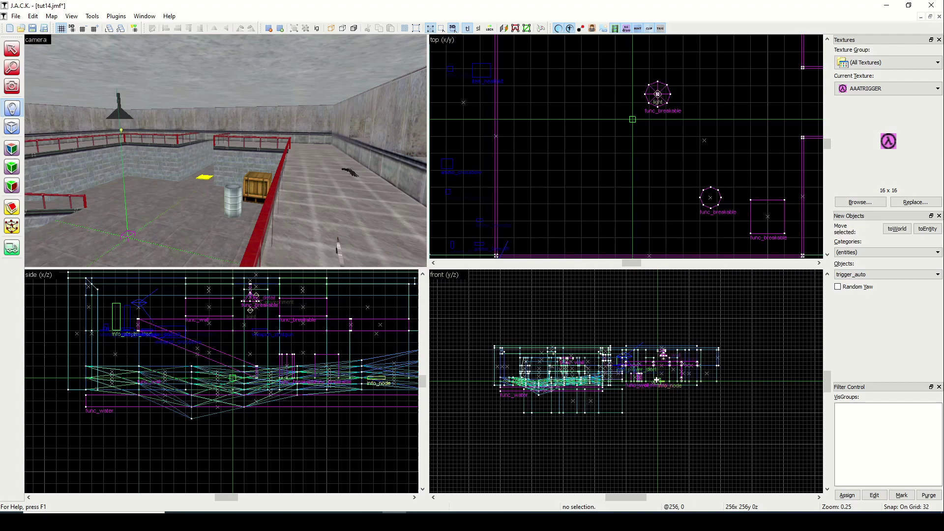
pyautogui.scroll(4, 657, 380)
pyautogui.click(662, 331)
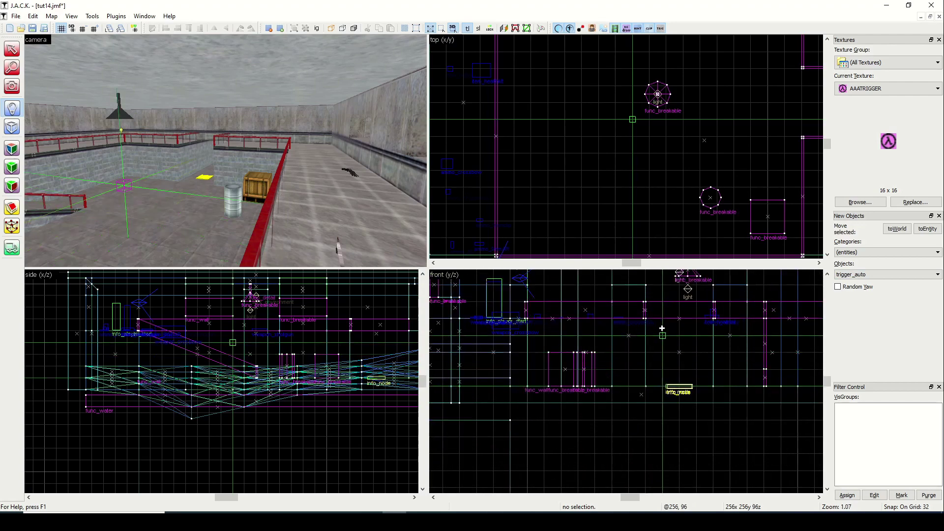
pyautogui.click(677, 321)
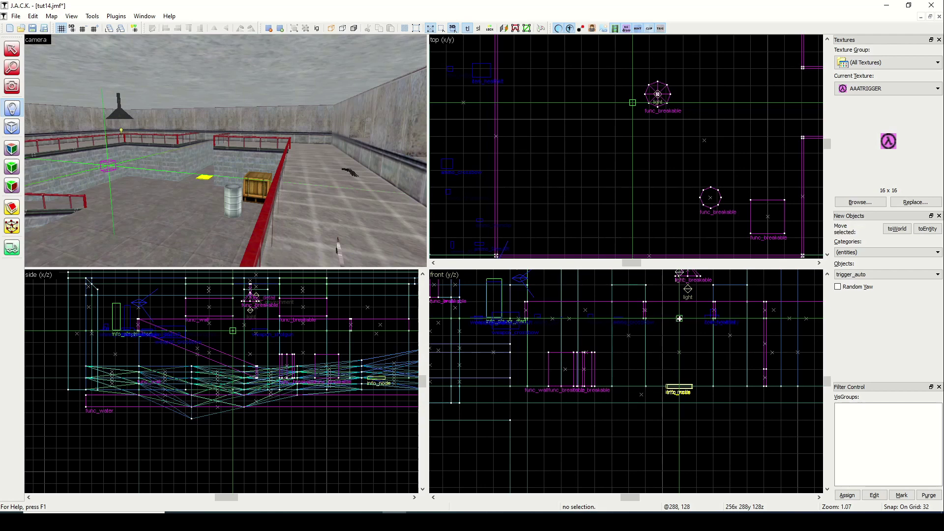
pyautogui.press('Return')
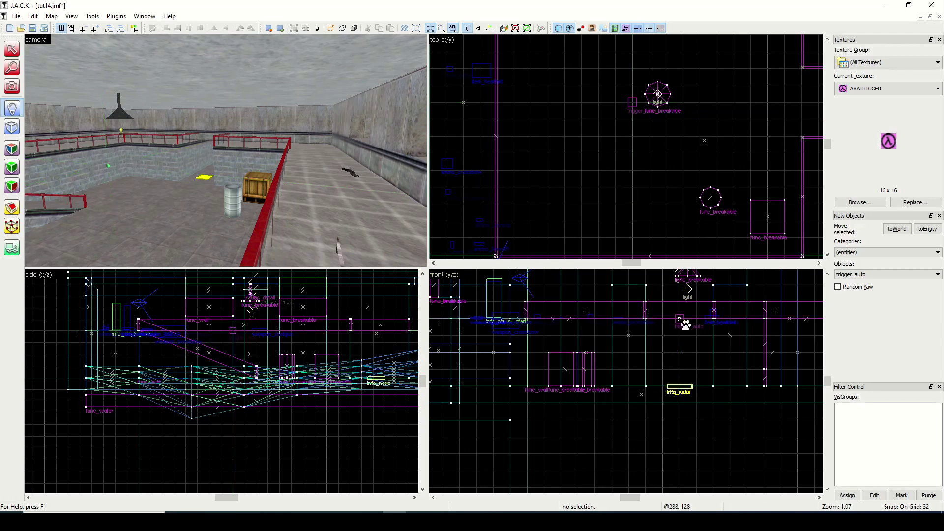
# Fly the 3D view toward the ceiling lamp and select the new trigger_auto.
pyautogui.hotkey('shift', 'c')
pyautogui.moveTo(43, 102); pyautogui.dragTo(225, 150)
pyautogui.press('Up')
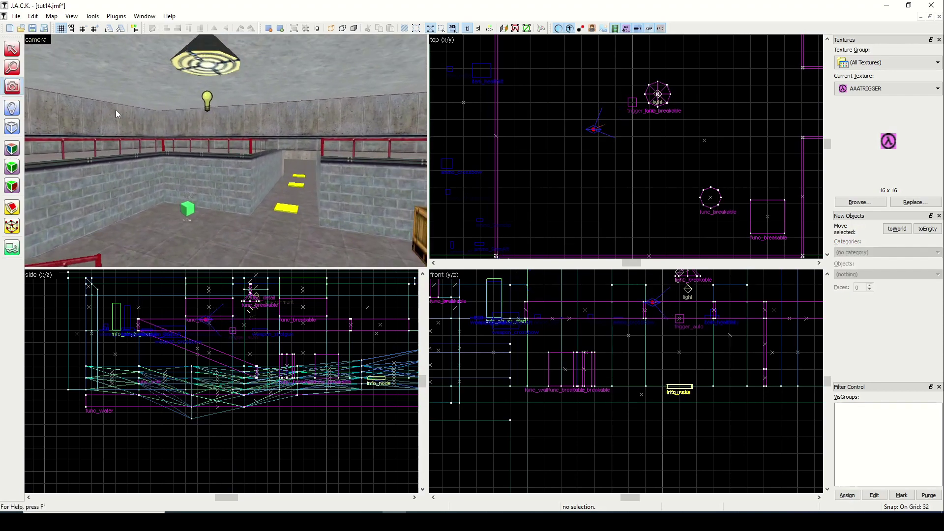
pyautogui.click(12, 49)
pyautogui.click(189, 208)
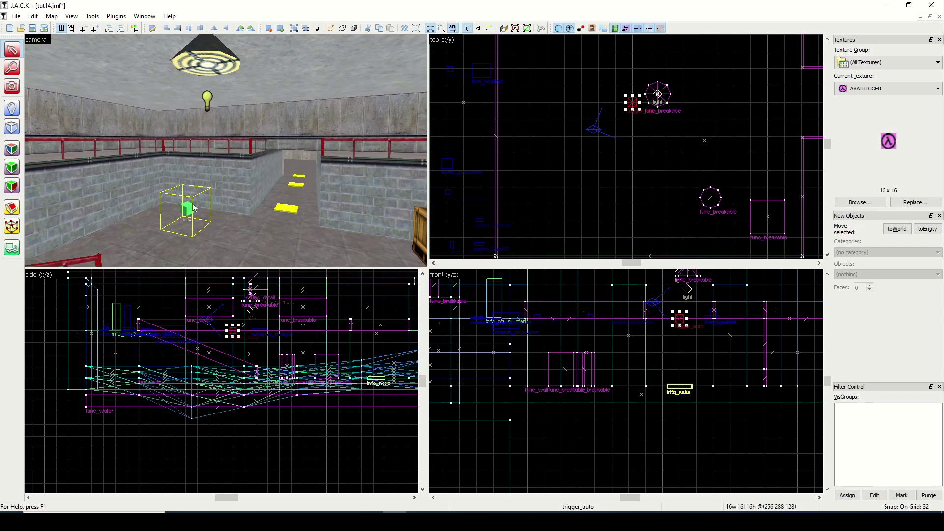
# In the trigger_auto's properties, set Delay before trigger to 2 and Target to light1.
pyautogui.doubleClick(192, 207)
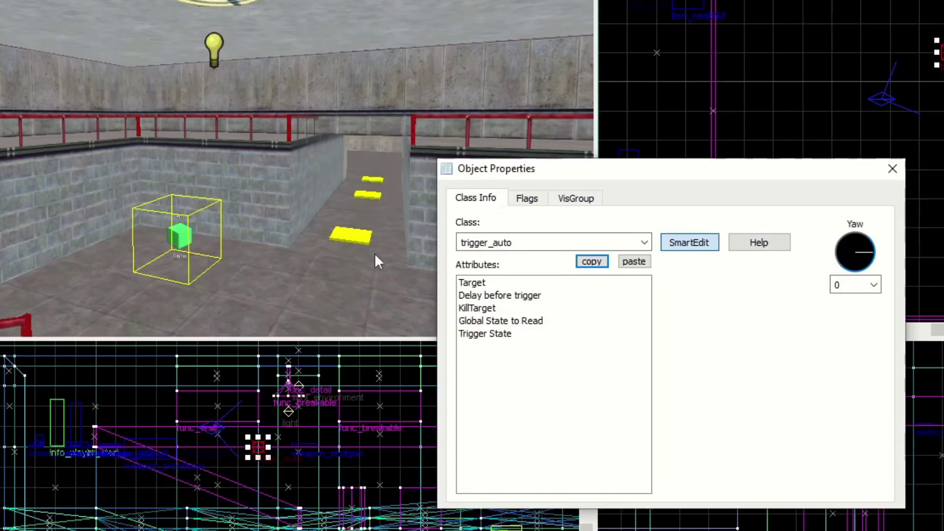
pyautogui.click(496, 283)
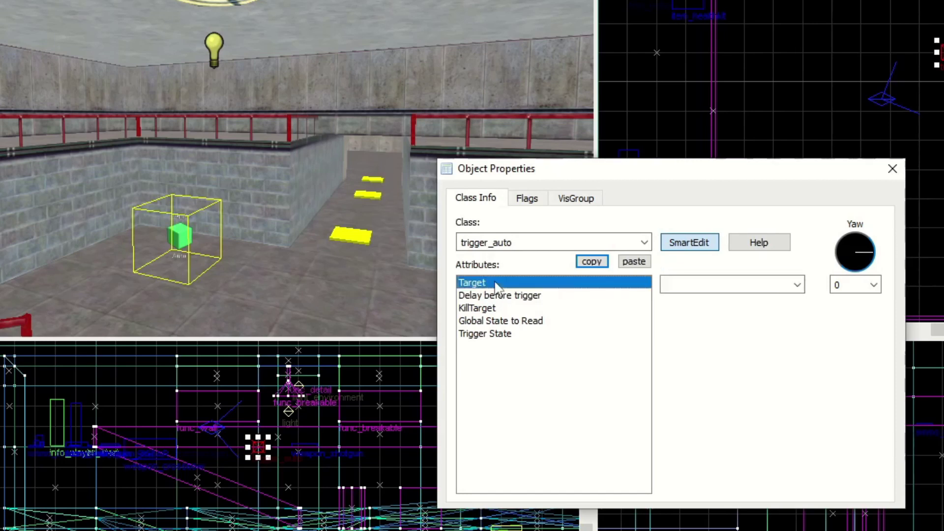
pyautogui.click(680, 282)
pyautogui.click(510, 298)
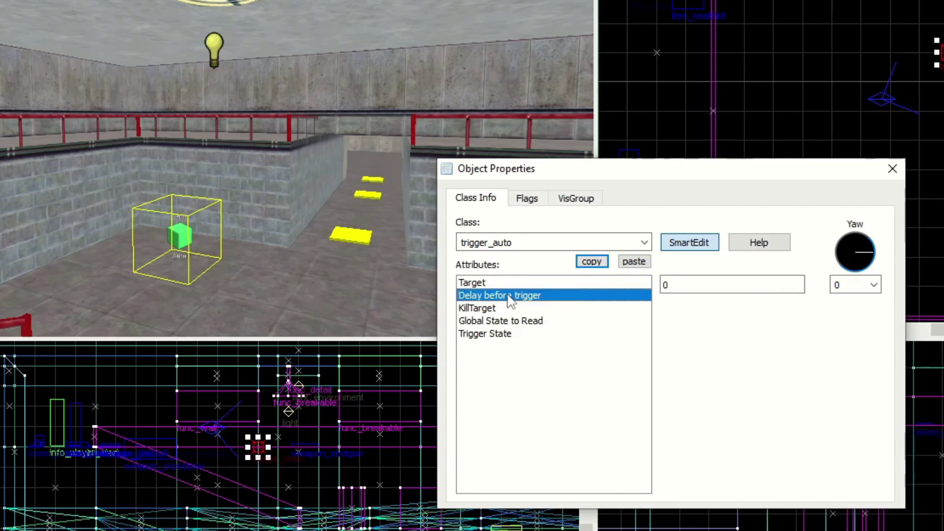
pyautogui.doubleClick(665, 285)
pyautogui.write('2')
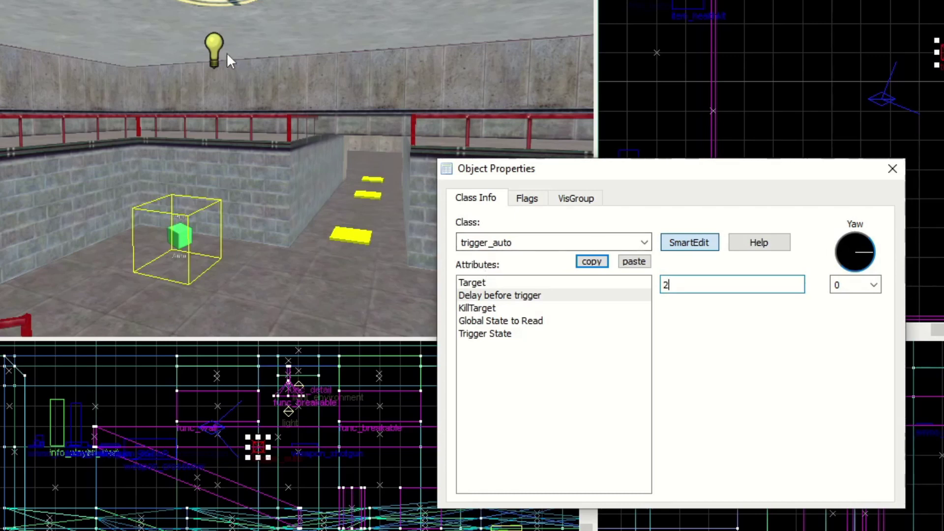
pyautogui.click(488, 284)
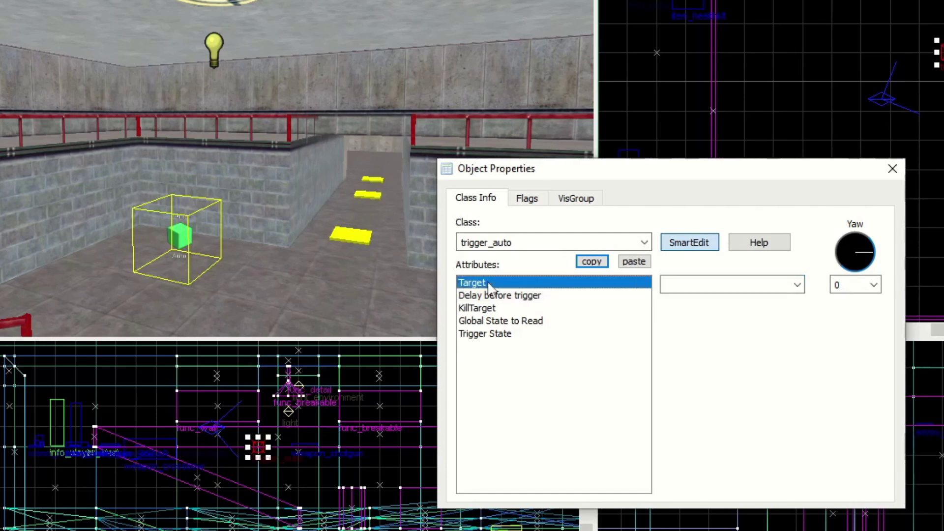
pyautogui.click(681, 285)
pyautogui.write('light')
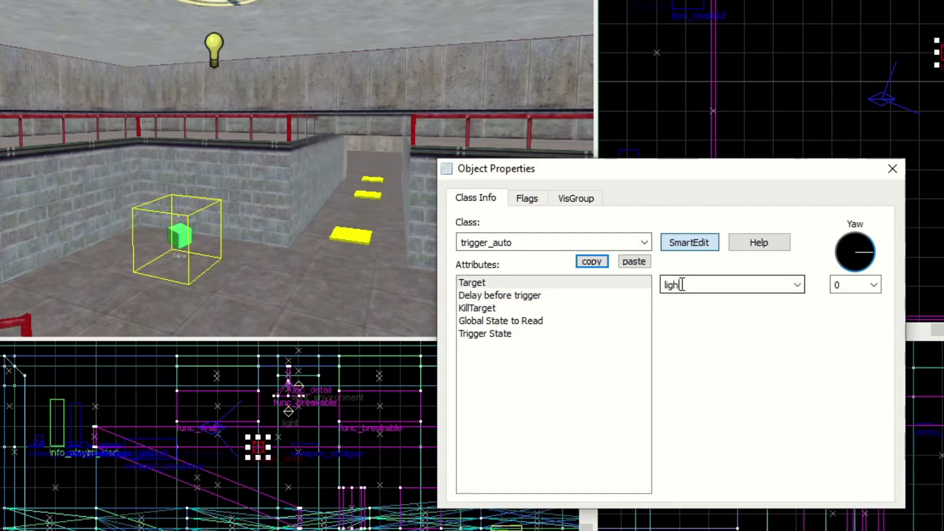
pyautogui.write('1')
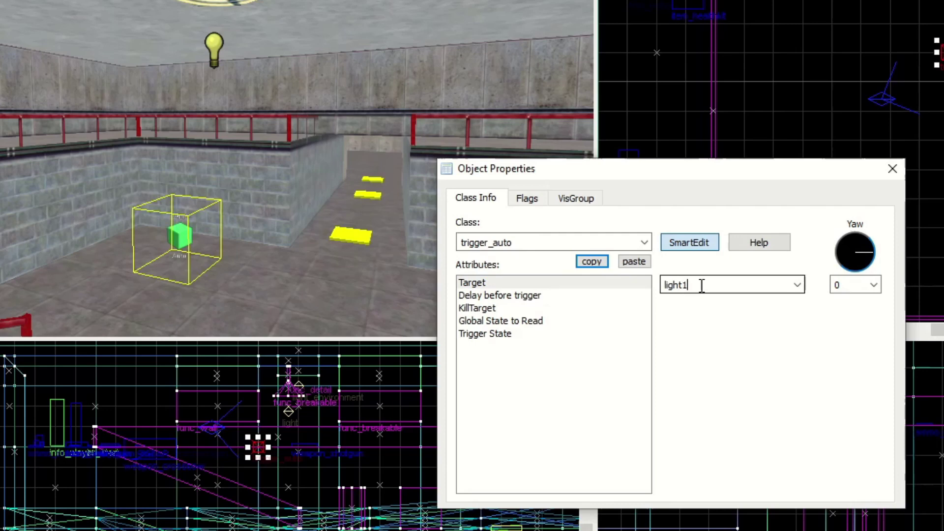
pyautogui.moveTo(710, 287); pyautogui.dragTo(657, 290)
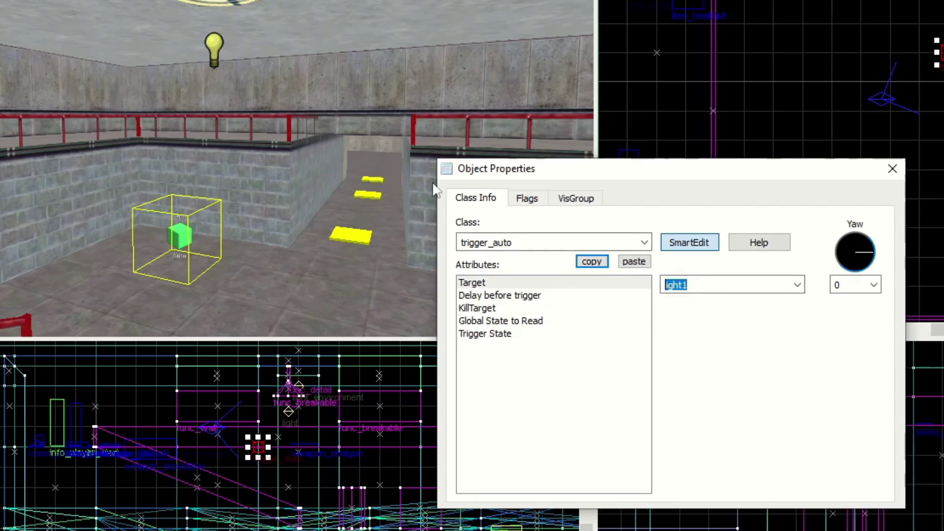
# Name the ceiling lamp light1 and confirm the trigger_auto's Target reads light1.
pyautogui.click(219, 53)
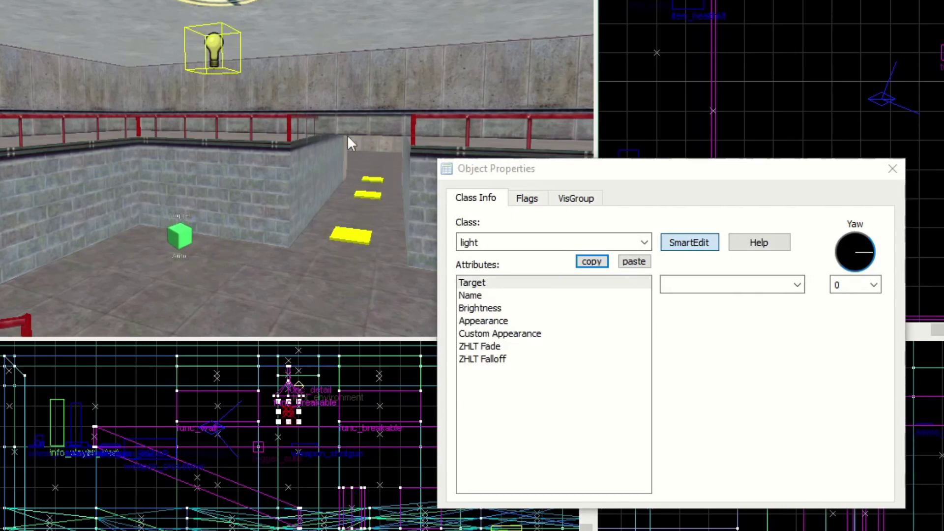
pyautogui.click(472, 295)
pyautogui.click(696, 286)
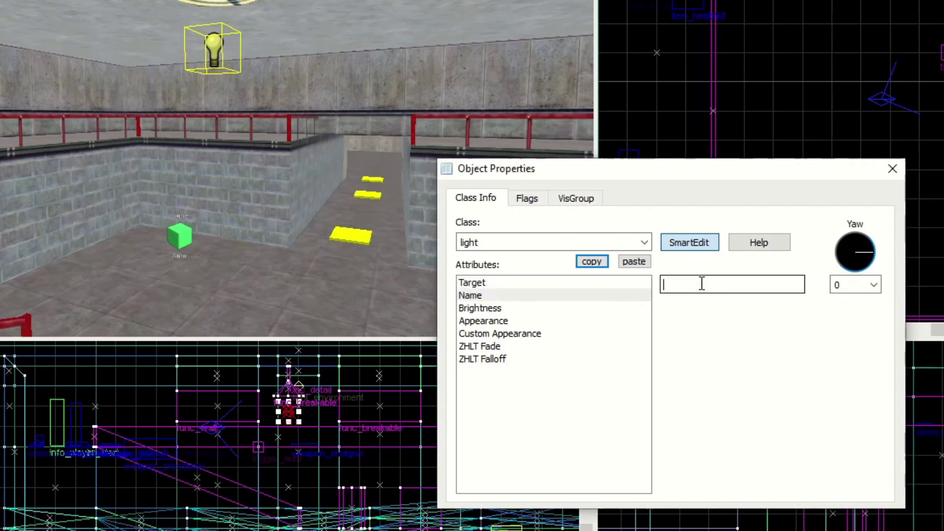
pyautogui.write('light1')
pyautogui.click(180, 237)
pyautogui.click(472, 283)
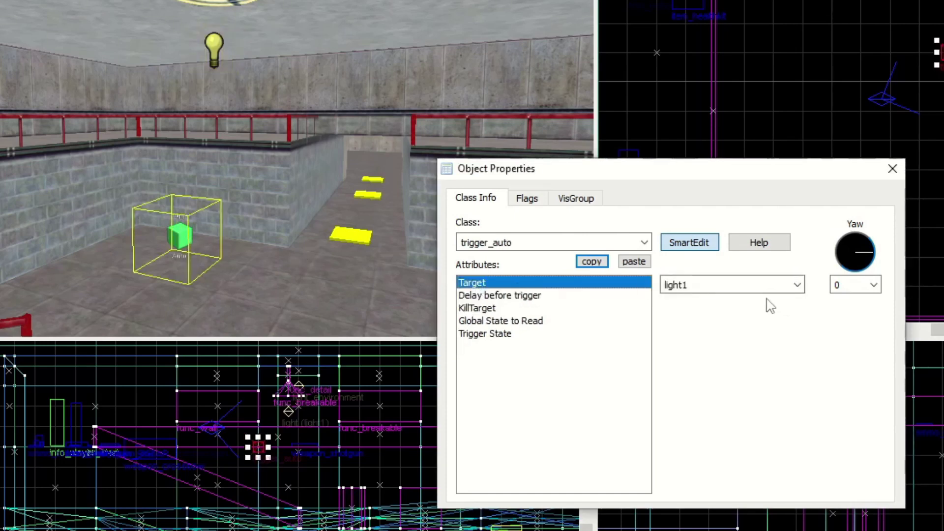
# Turn on the ceiling lamp's Initially dark flag.
pyautogui.click(213, 48)
pyautogui.click(525, 198)
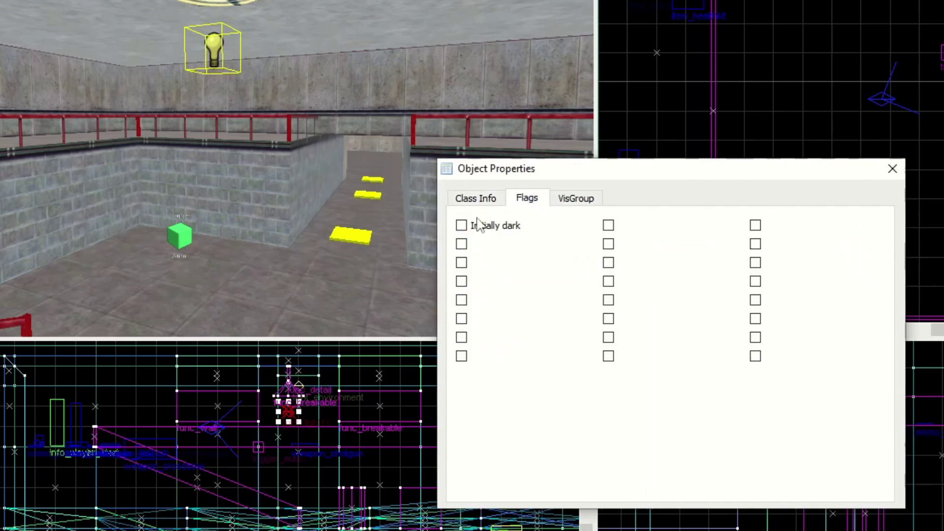
pyautogui.click(462, 227)
pyautogui.click(484, 200)
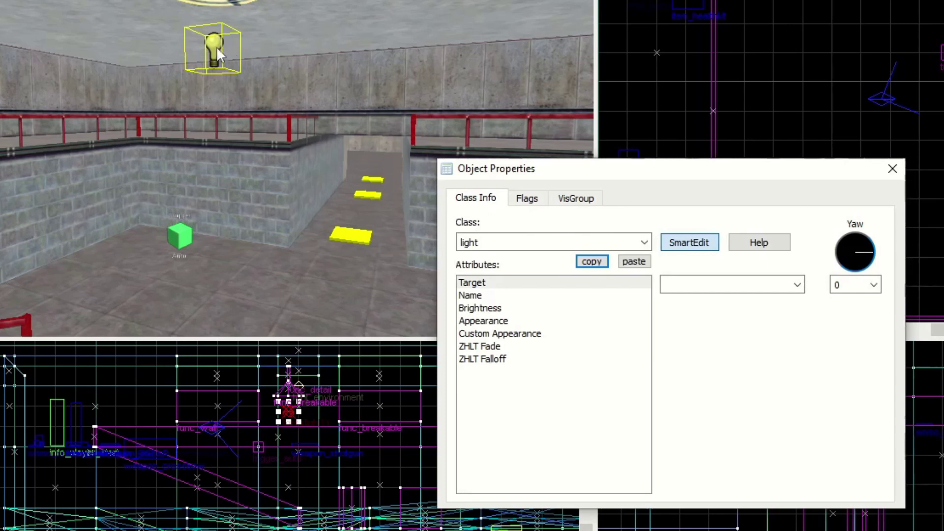
# Set the trigger_auto's Trigger State to On and close Object Properties.
pyautogui.click(179, 238)
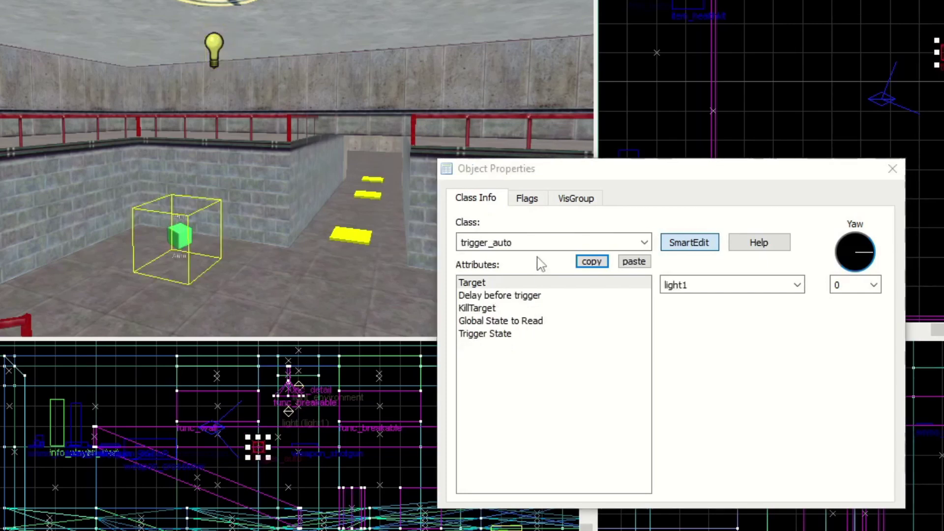
pyautogui.click(495, 308)
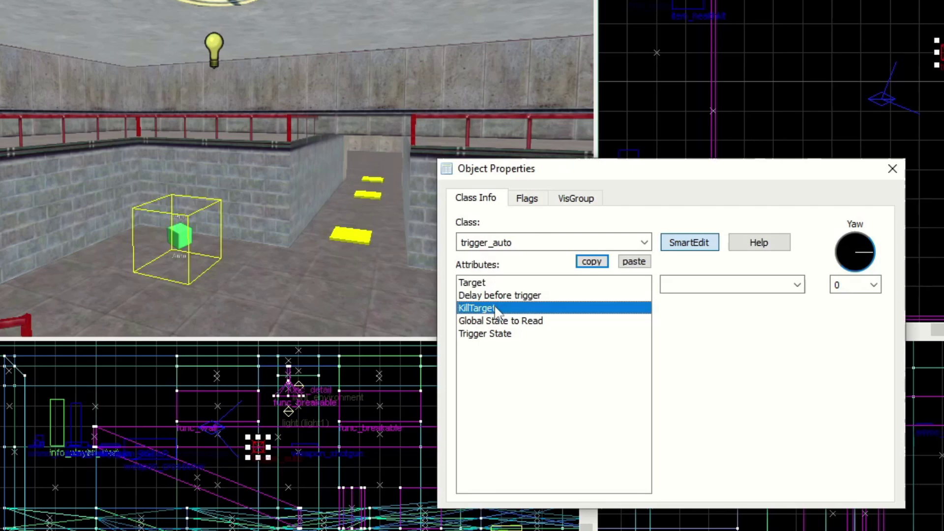
pyautogui.click(497, 323)
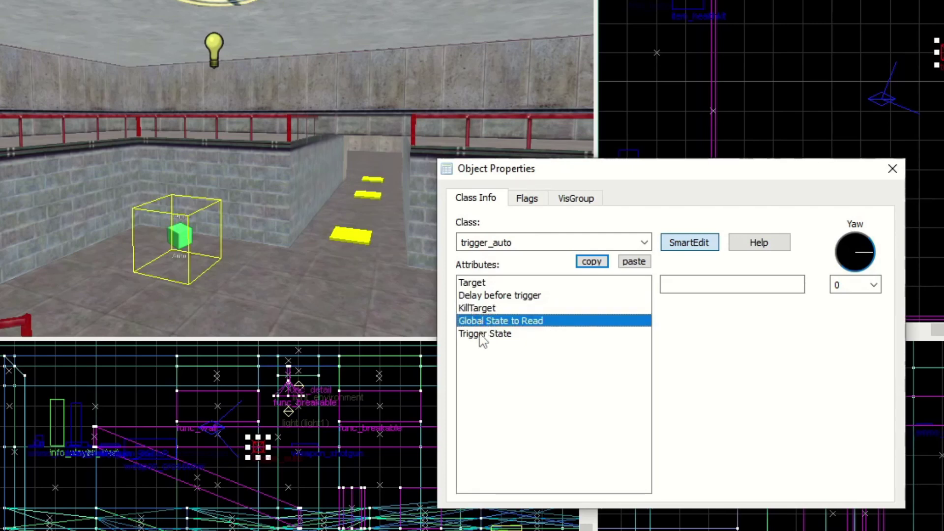
pyautogui.click(483, 335)
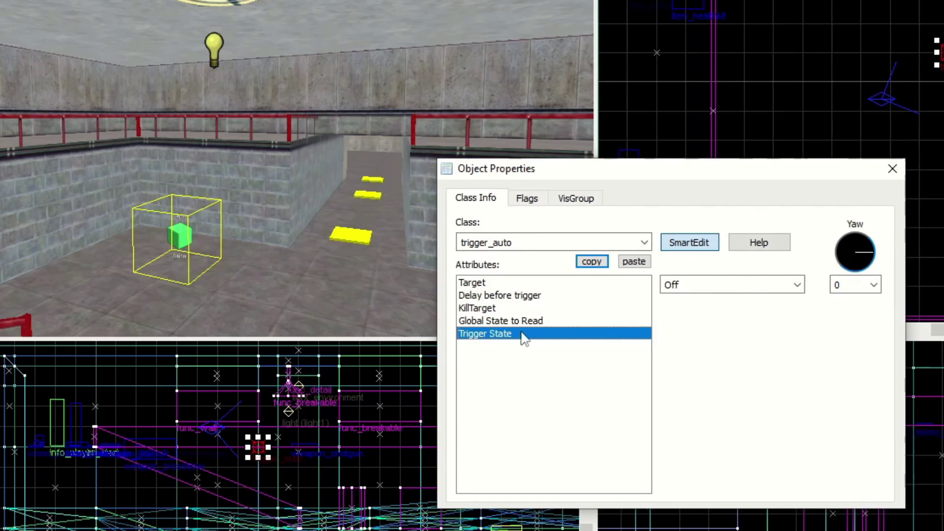
pyautogui.click(796, 284)
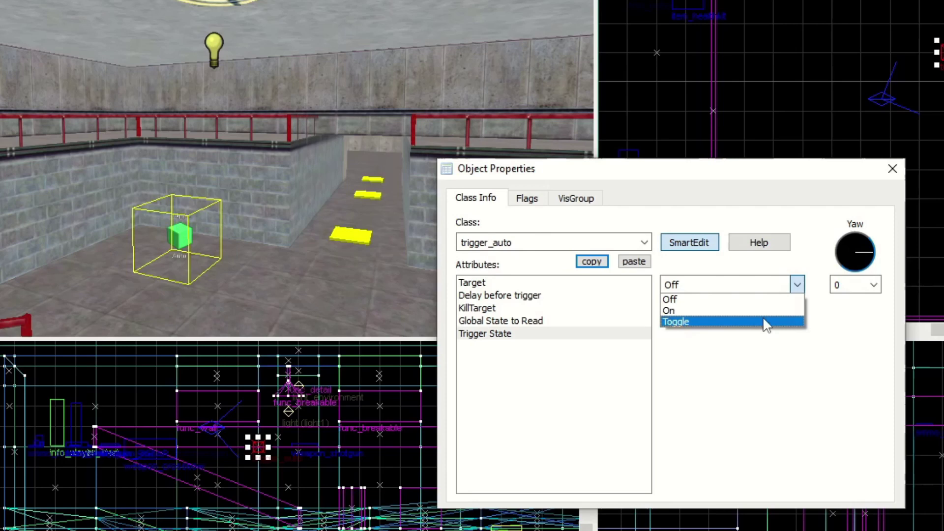
pyautogui.click(735, 312)
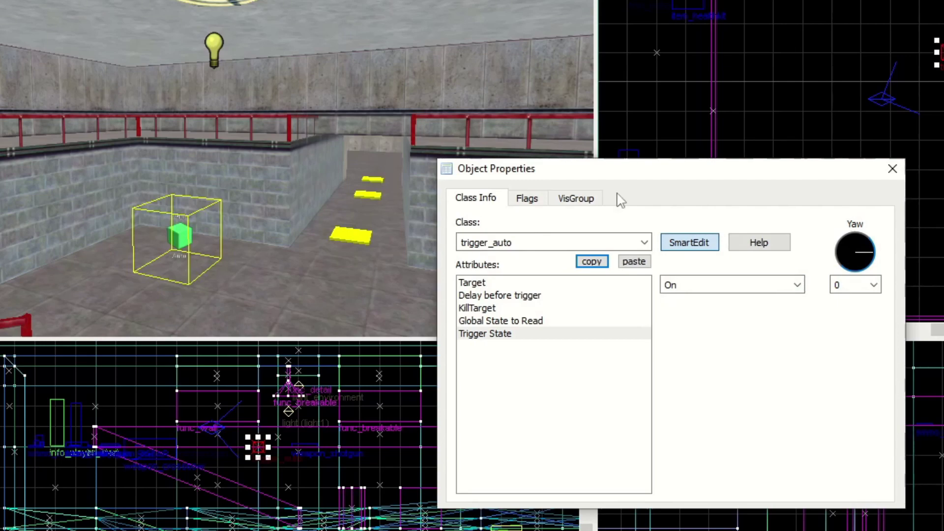
pyautogui.click(893, 168)
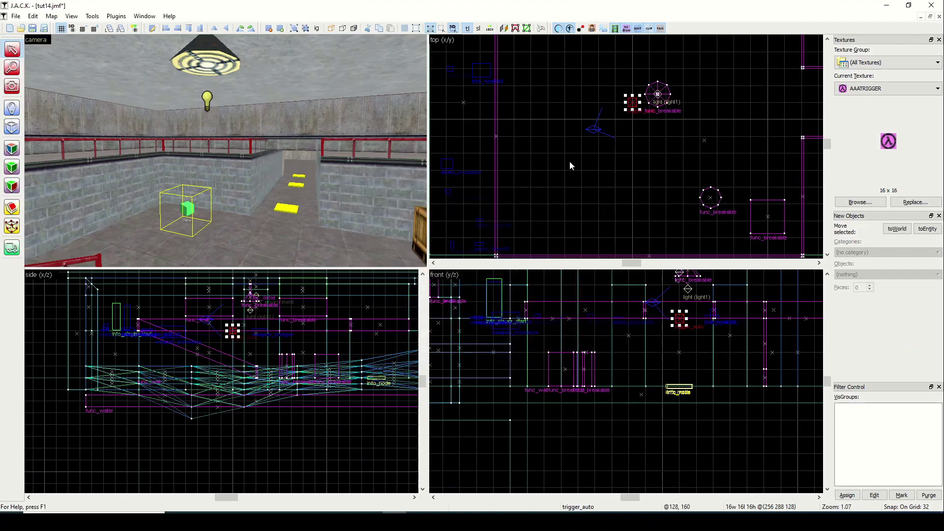
# Run the map in Half-Life, look left and right around the room, then quit.
pyautogui.click(540, 28)
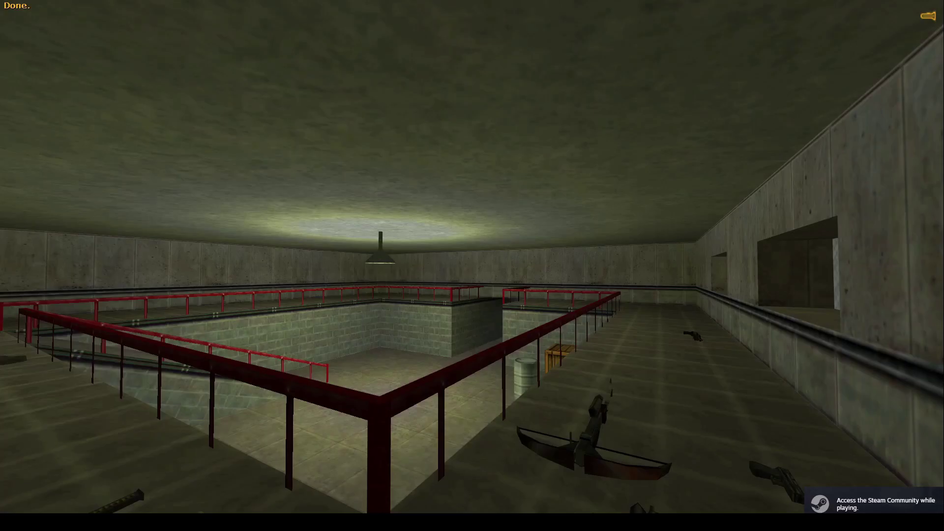
pyautogui.press('Left')
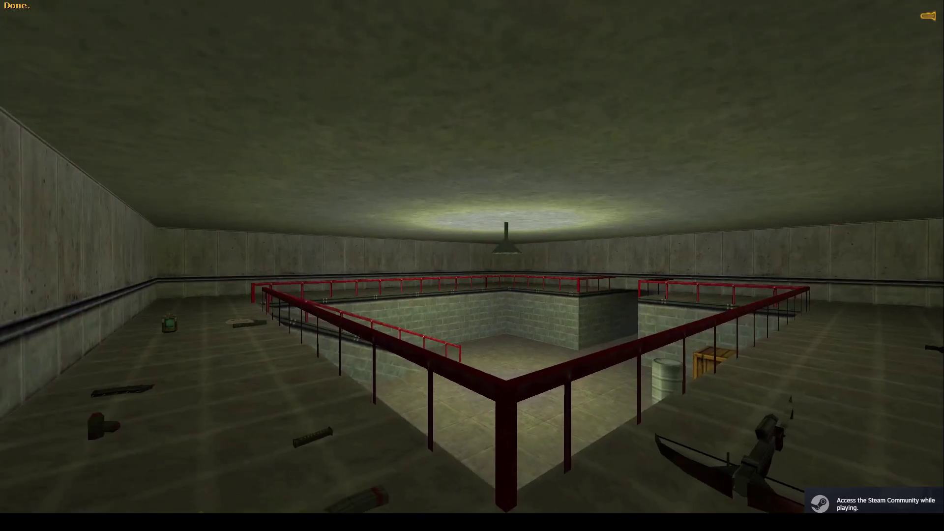
pyautogui.press('Right')
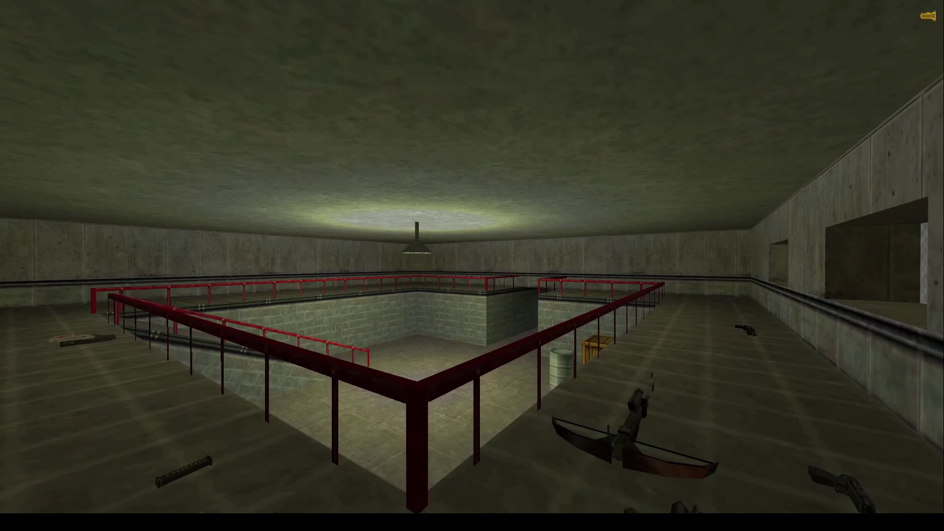
pyautogui.press('Escape')
pyautogui.click(26, 494)
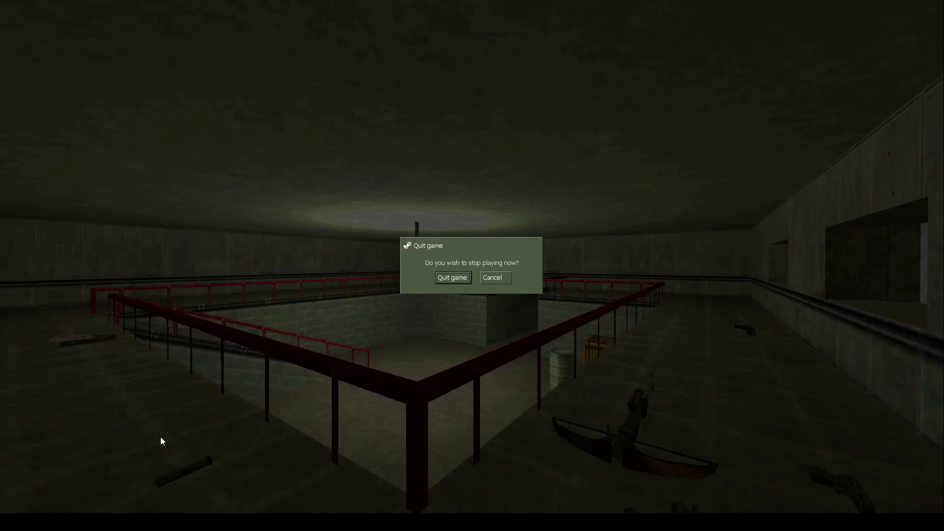
pyautogui.click(451, 278)
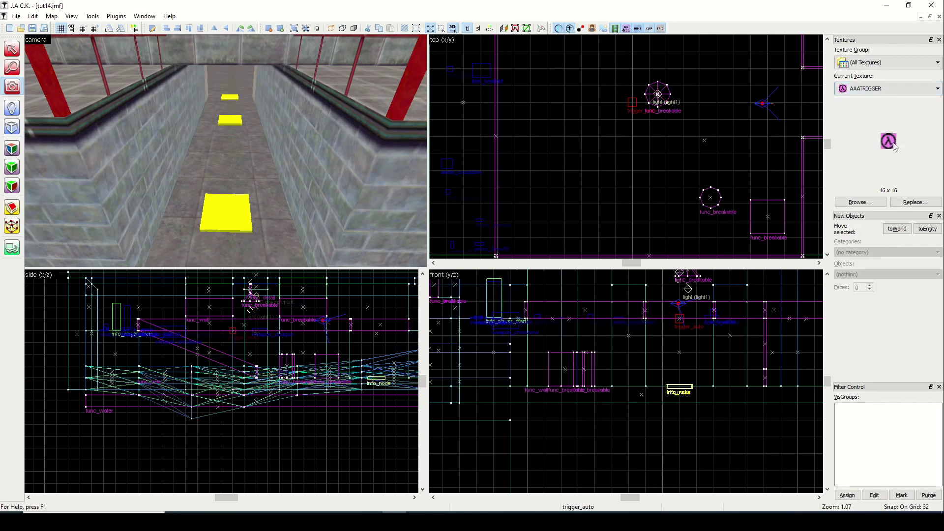
# Create a 64×128×112 block on the corridor floor near the info_node.
pyautogui.click(12, 127)
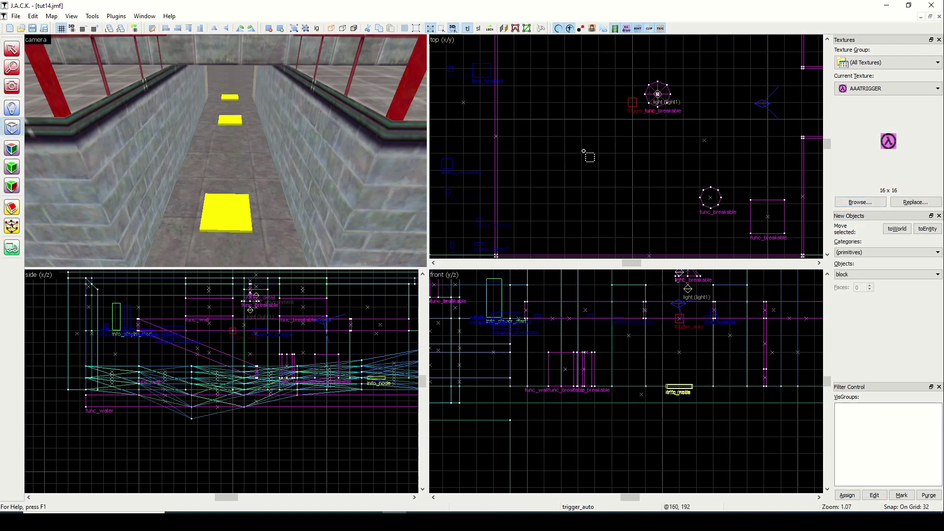
pyautogui.scroll(-2, 684, 137)
pyautogui.keyDown('shift'); pyautogui.hscroll(2, 659, 134); pyautogui.keyUp('shift')
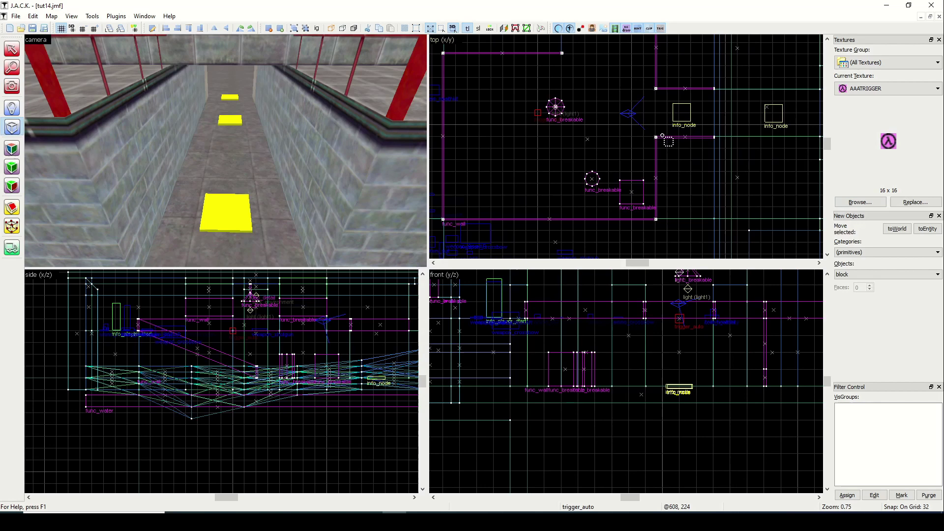
pyautogui.moveTo(656, 137); pyautogui.dragTo(715, 91)
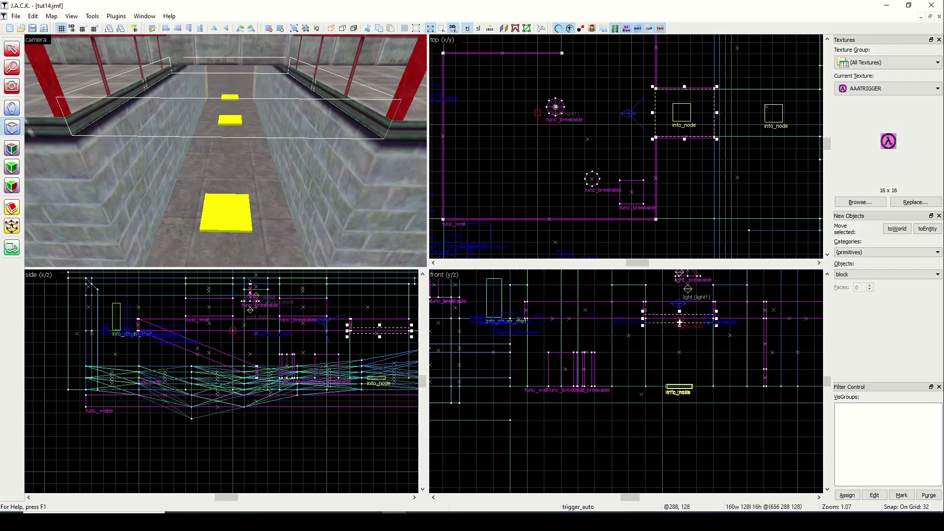
pyautogui.moveTo(680, 322)
pyautogui.mouseDown()
pyautogui.moveTo(680, 374)
pyautogui.moveTo(680, 317)
pyautogui.mouseUp()
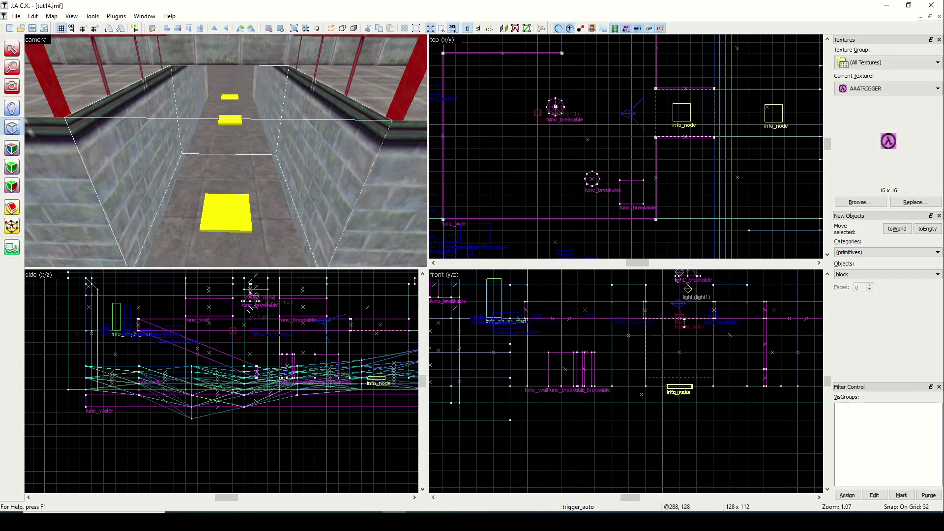
pyautogui.moveTo(680, 379); pyautogui.dragTo(680, 382)
pyautogui.moveTo(653, 113); pyautogui.dragTo(688, 115)
pyautogui.rightClick(703, 112)
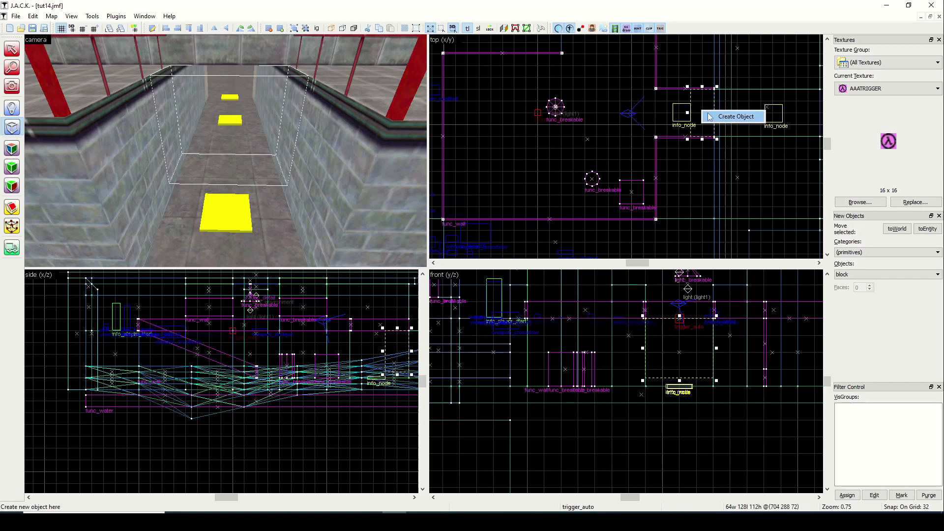
pyautogui.click(721, 120)
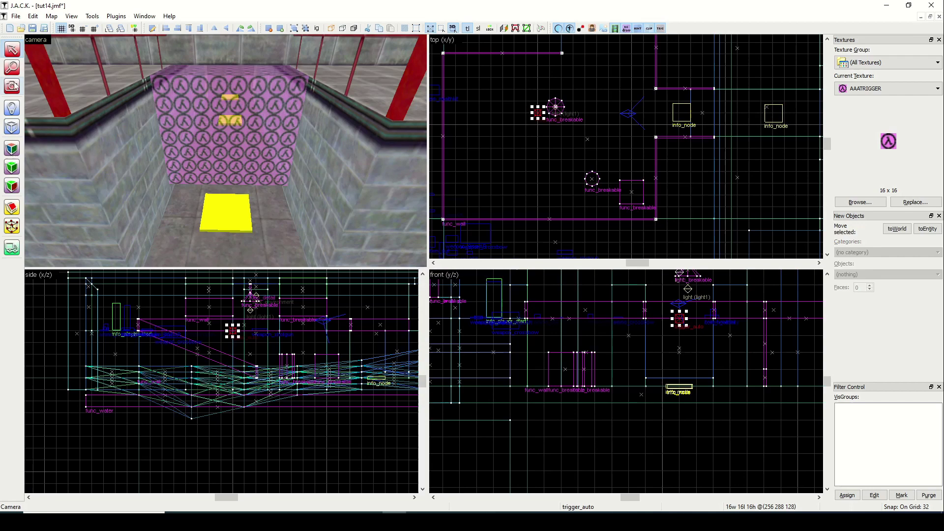
# Fly the camera to the new AAATRIGGER block and select it.
pyautogui.hotkey('shift', 'c')
pyautogui.moveTo(81, 113); pyautogui.dragTo(225, 150)
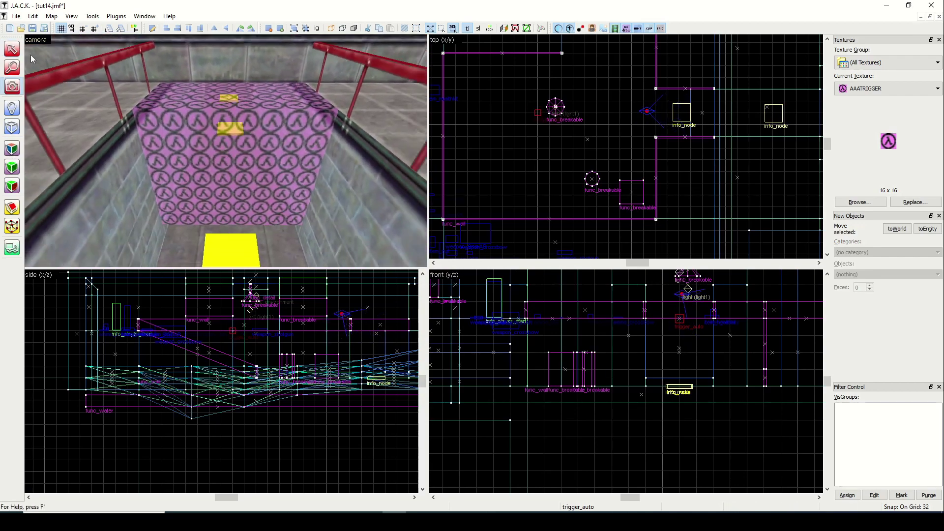
pyautogui.click(12, 49)
pyautogui.click(213, 151)
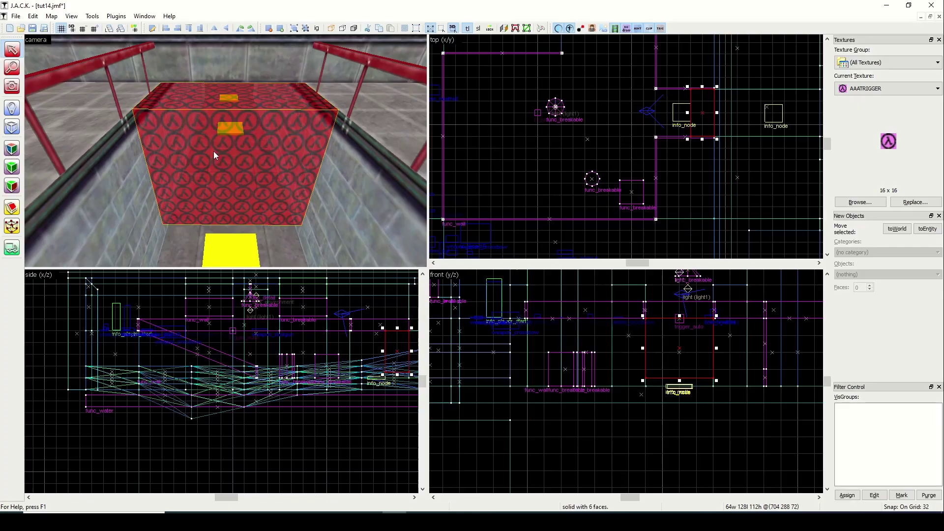
# Change the block's class to trigger_once, review its Flags, and close the properties.
pyautogui.hotkey('ctrl', 't')
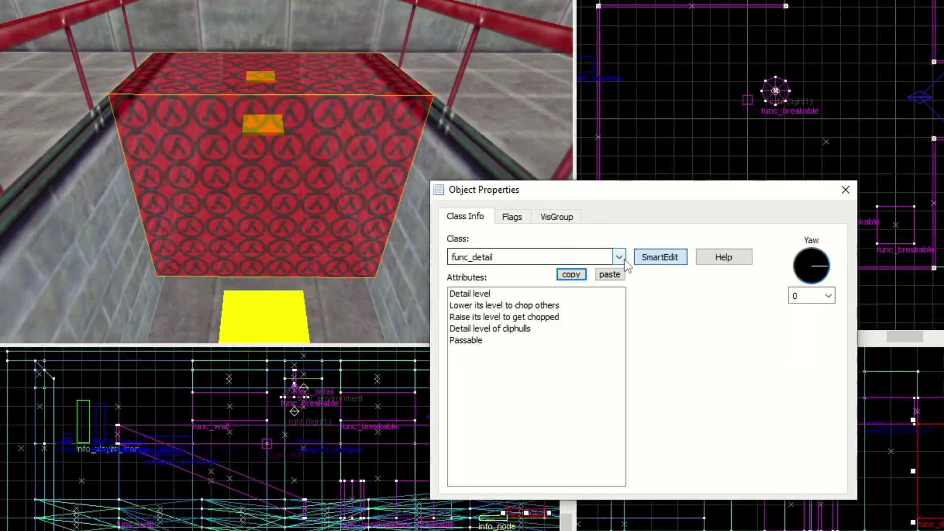
pyautogui.click(624, 259)
pyautogui.moveTo(620, 290); pyautogui.dragTo(623, 340)
pyautogui.click(565, 361)
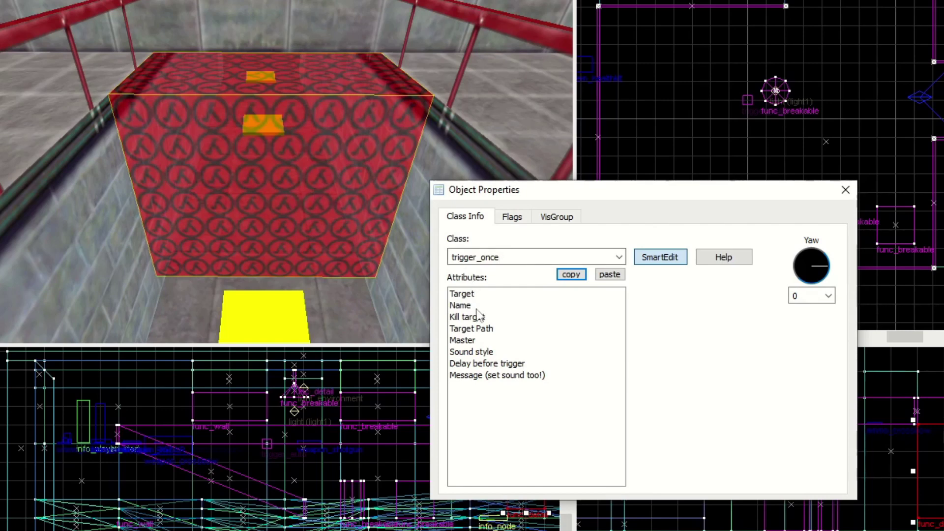
pyautogui.click(510, 220)
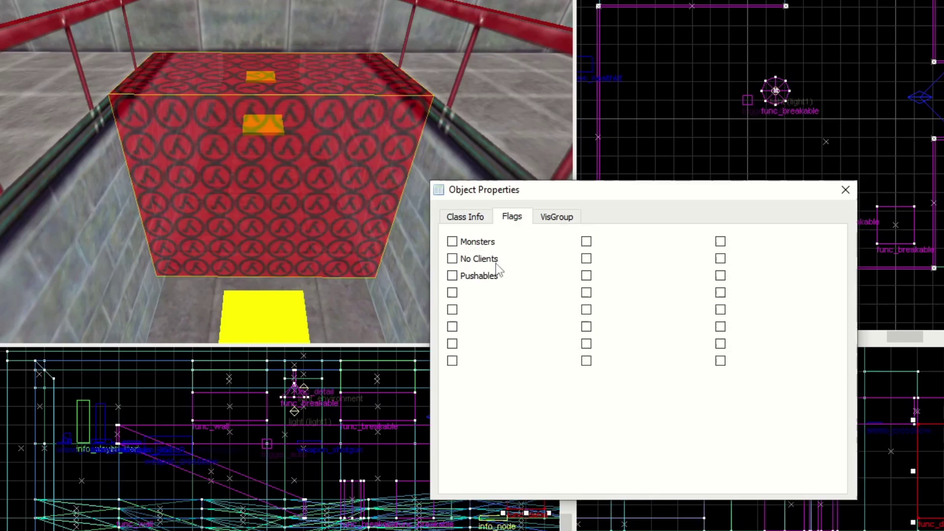
pyautogui.click(452, 242)
pyautogui.click(452, 259)
pyautogui.click(453, 242)
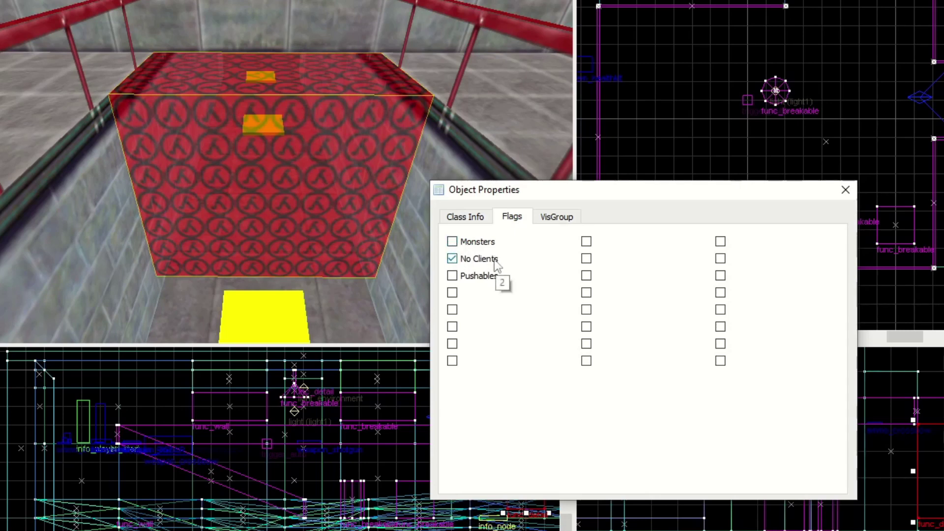
pyautogui.click(452, 259)
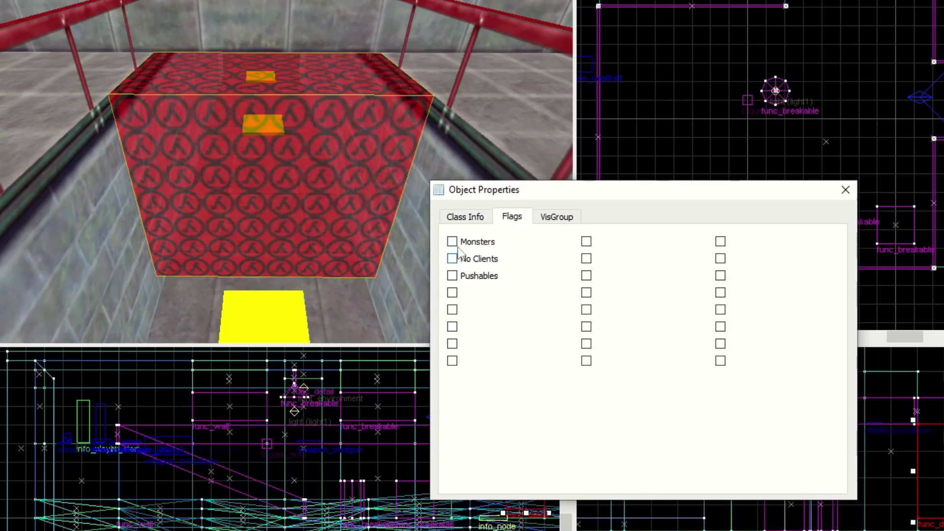
pyautogui.click(453, 276)
pyautogui.click(473, 218)
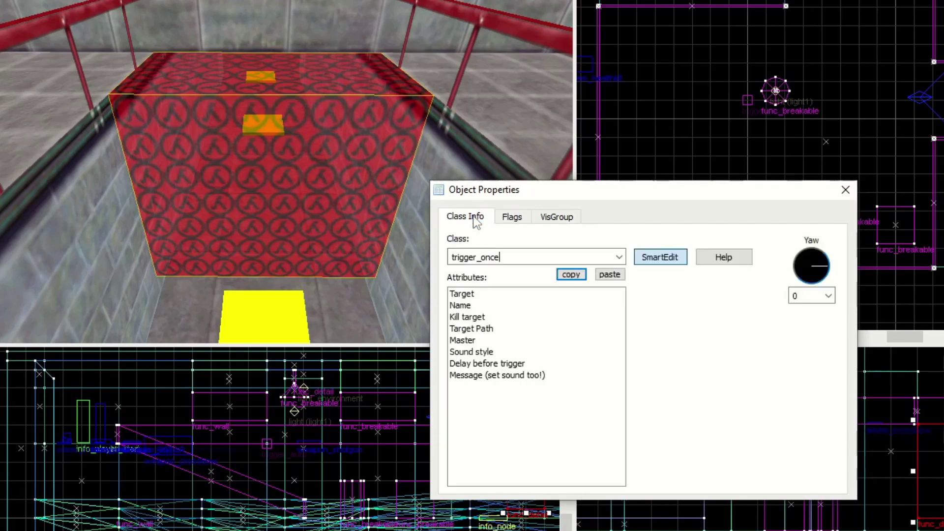
pyautogui.click(845, 190)
# Hide the trigger_once block and make BCRATE03 the current texture.
pyautogui.click(330, 29)
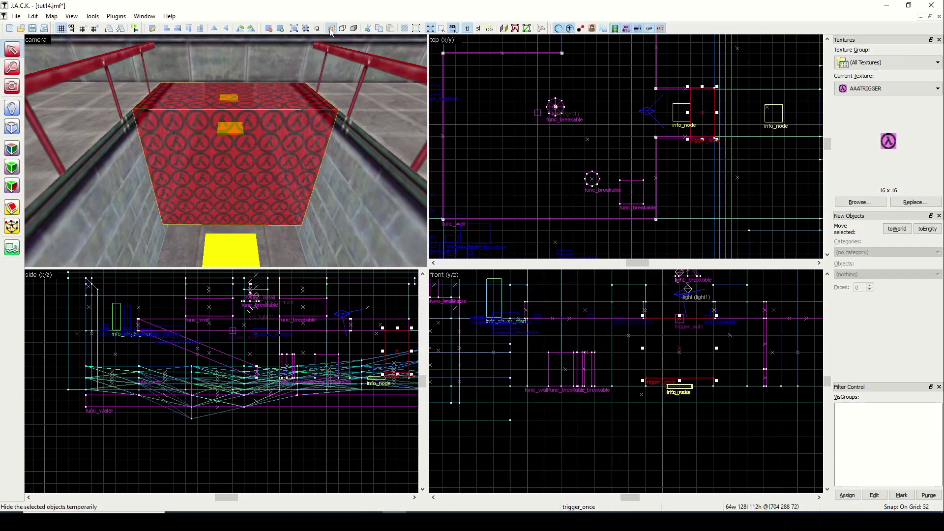
pyautogui.press('w')
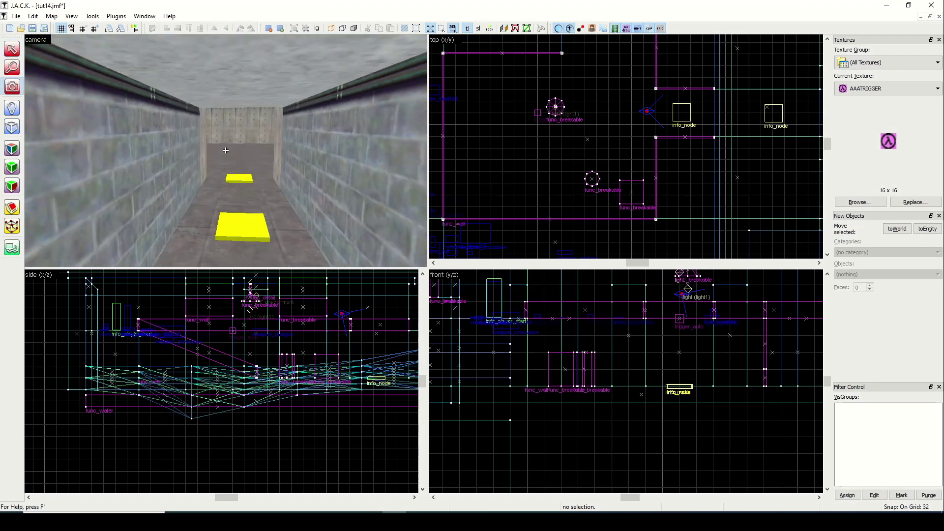
pyautogui.click(859, 204)
pyautogui.write('crate')
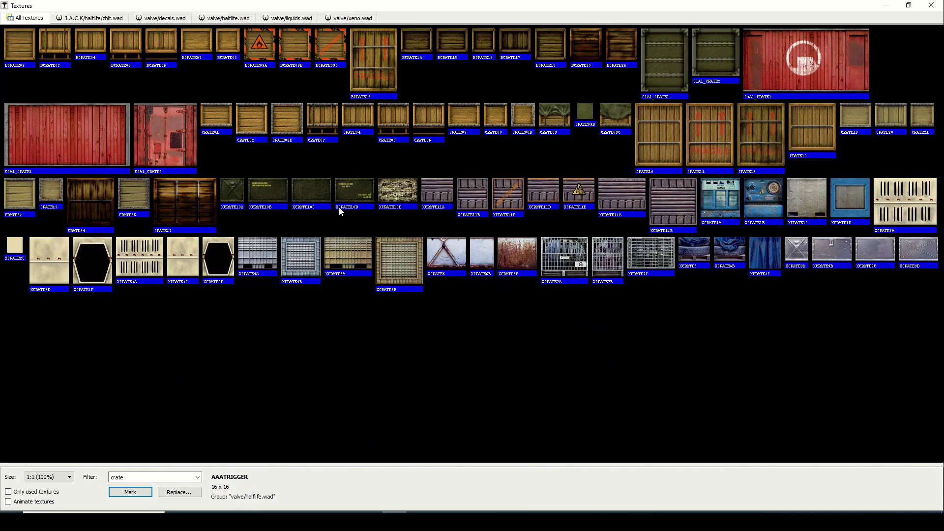
pyautogui.doubleClick(55, 54)
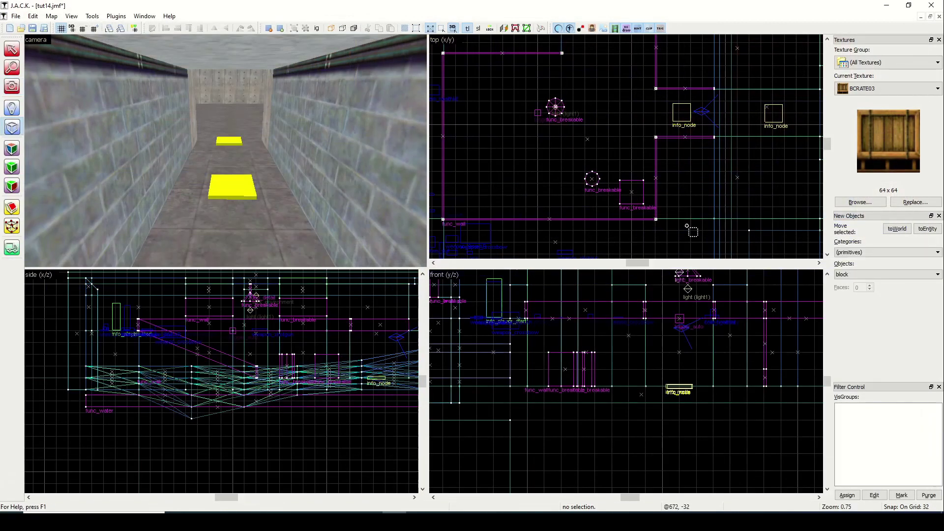
# Create a 64×64×64 crate block beside the info_node on the corridor floor.
pyautogui.scroll(1, 688, 206)
pyautogui.scroll(2, 680, 129)
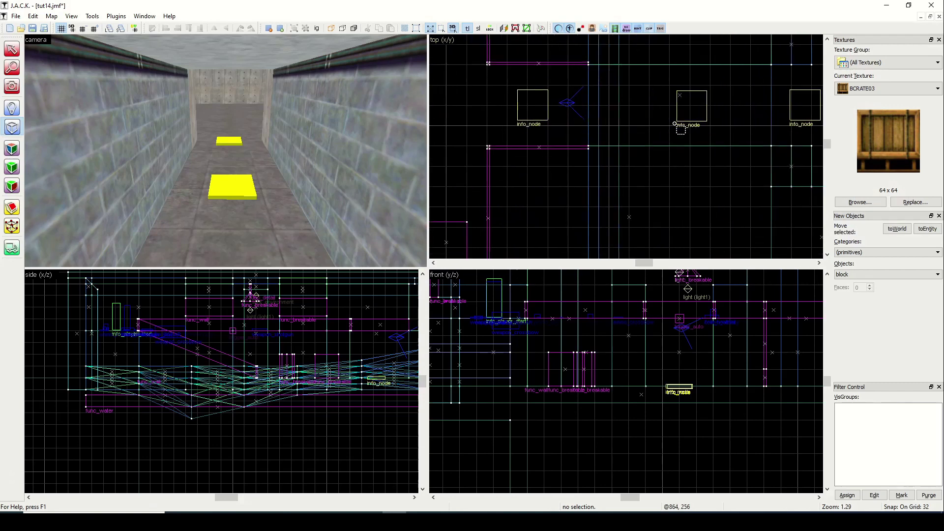
pyautogui.scroll(3, 675, 124)
pyautogui.moveTo(630, 93); pyautogui.dragTo(683, 155)
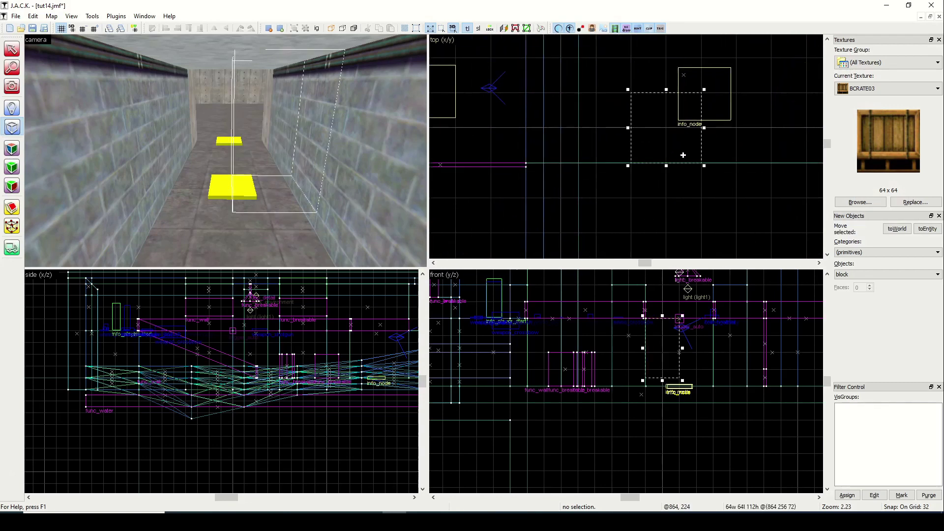
pyautogui.moveTo(665, 356); pyautogui.dragTo(665, 365)
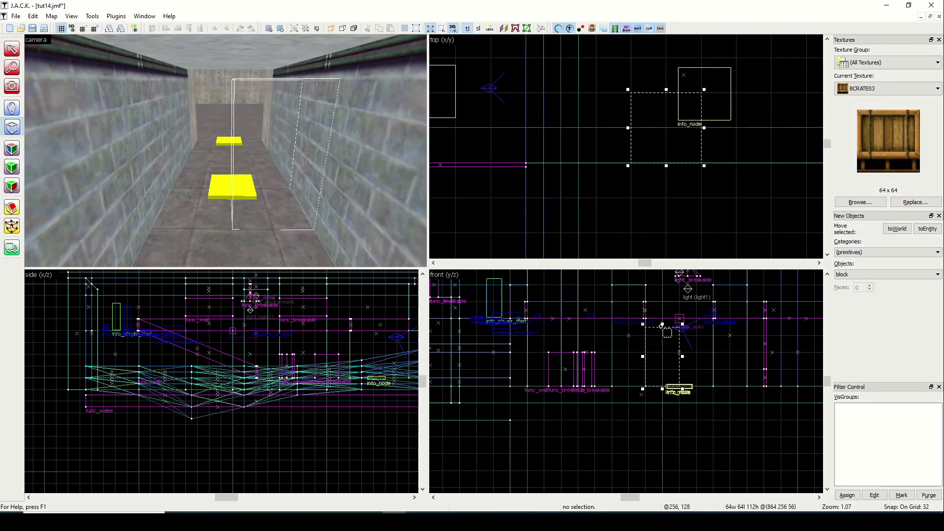
pyautogui.moveTo(663, 324); pyautogui.dragTo(663, 349)
pyautogui.rightClick(655, 130)
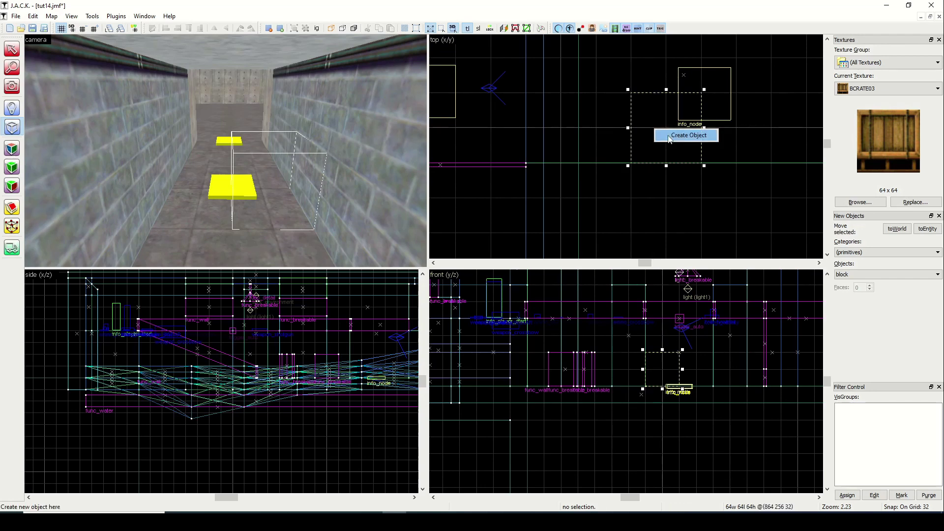
pyautogui.click(670, 135)
# Turn on texture lock while nudging the crate up and back, then orbit around it.
pyautogui.click(12, 49)
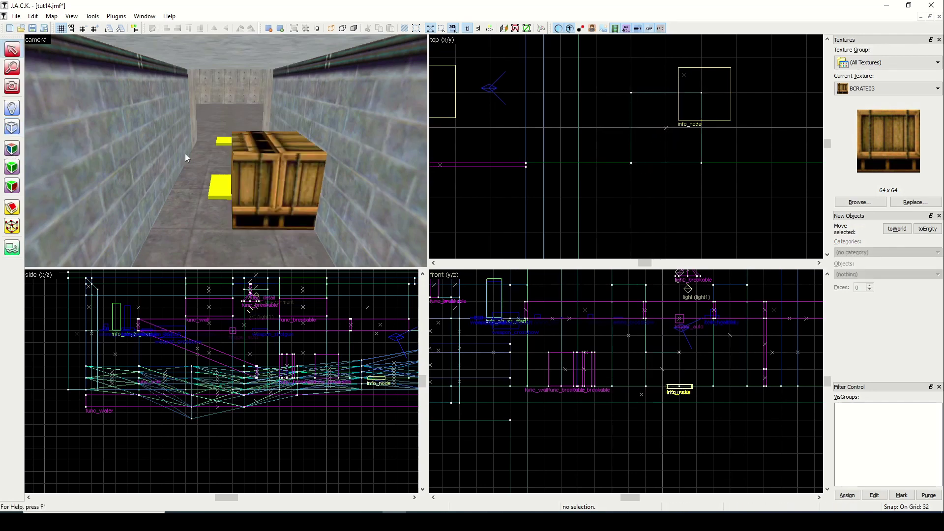
pyautogui.click(268, 176)
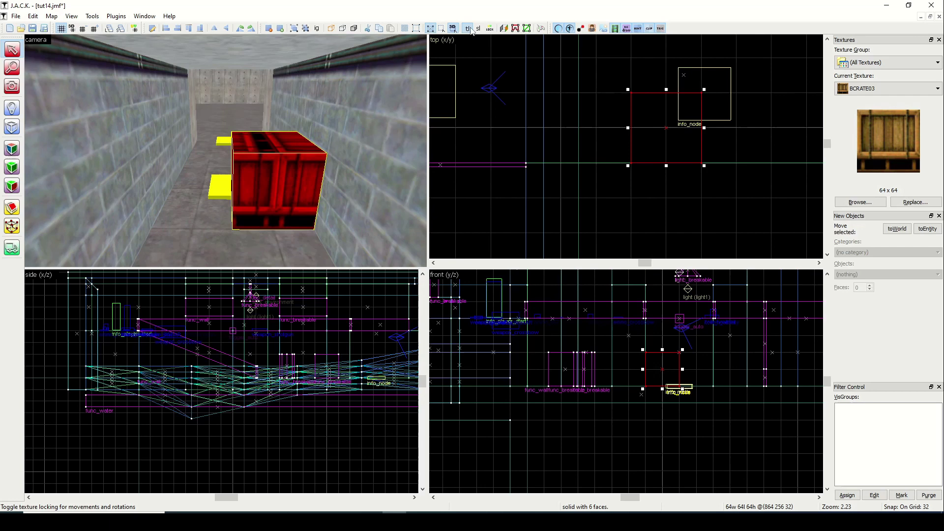
pyautogui.press('Up')
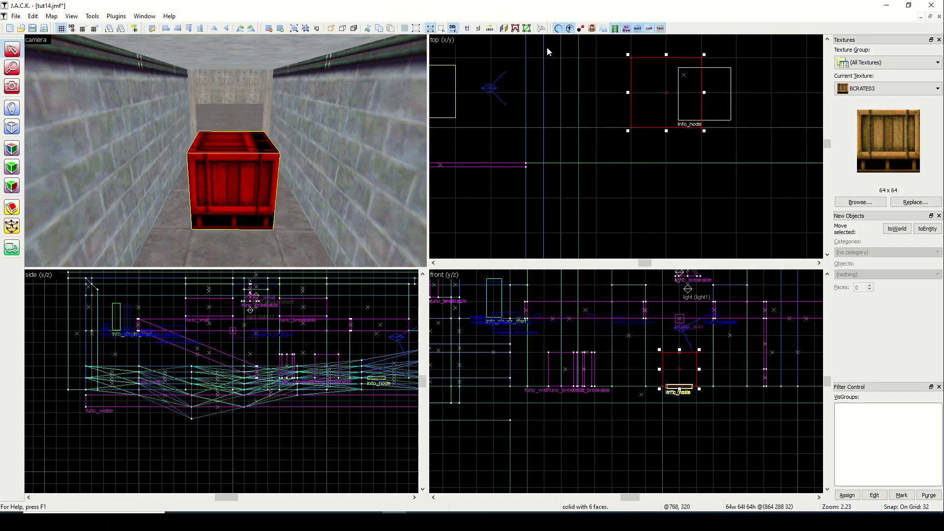
pyautogui.click(466, 29)
pyautogui.press('Down')
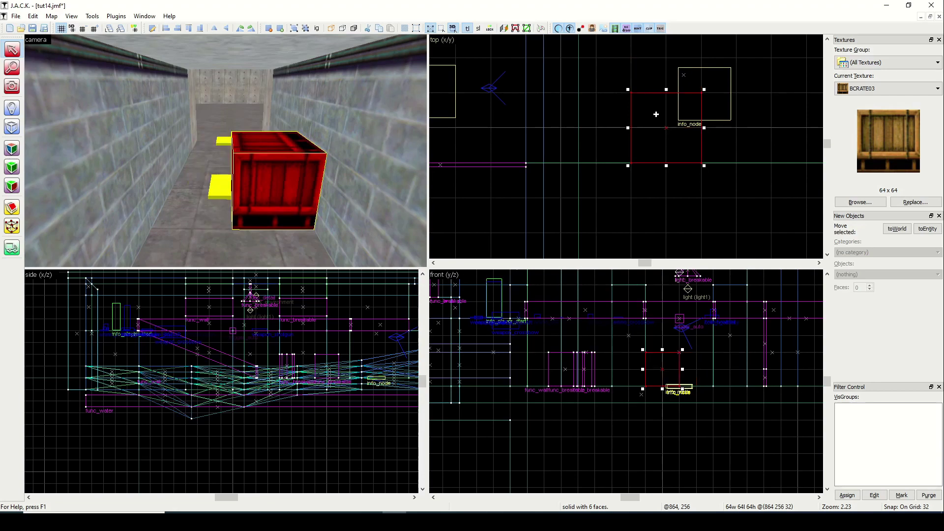
pyautogui.click(588, 128)
pyautogui.click(12, 86)
pyautogui.moveTo(134, 126)
pyautogui.mouseDown()
pyautogui.moveTo(225, 150)
pyautogui.moveTo(223, 160)
pyautogui.mouseUp()
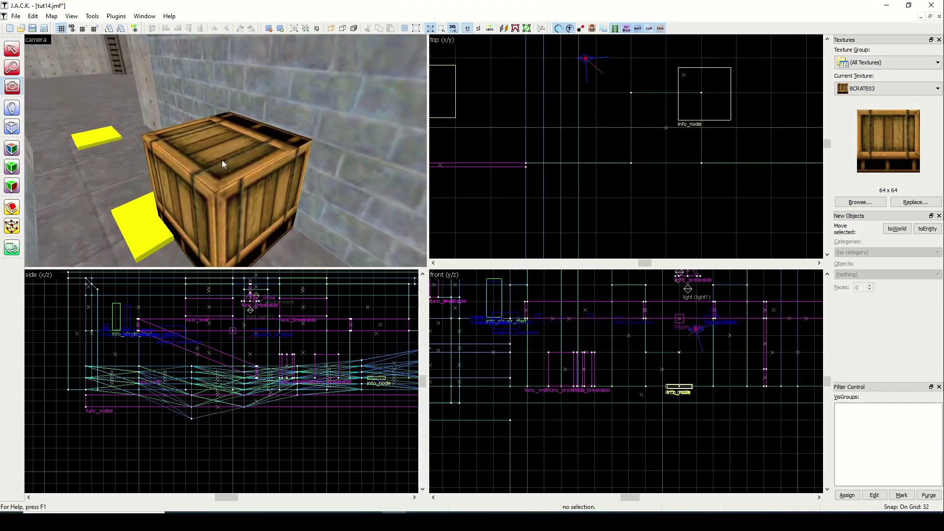
# Make BCRATE02 the current texture and apply it to the crate.
pyautogui.click(860, 202)
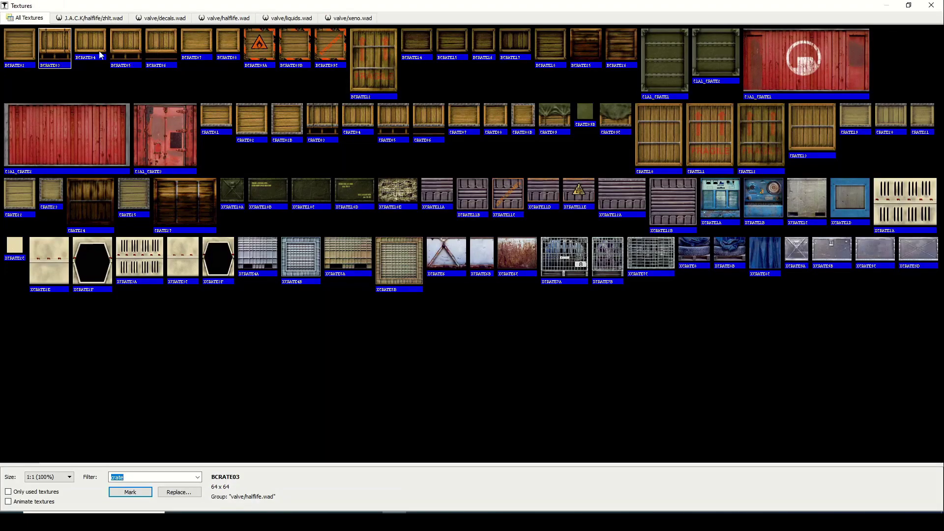
pyautogui.doubleClick(21, 48)
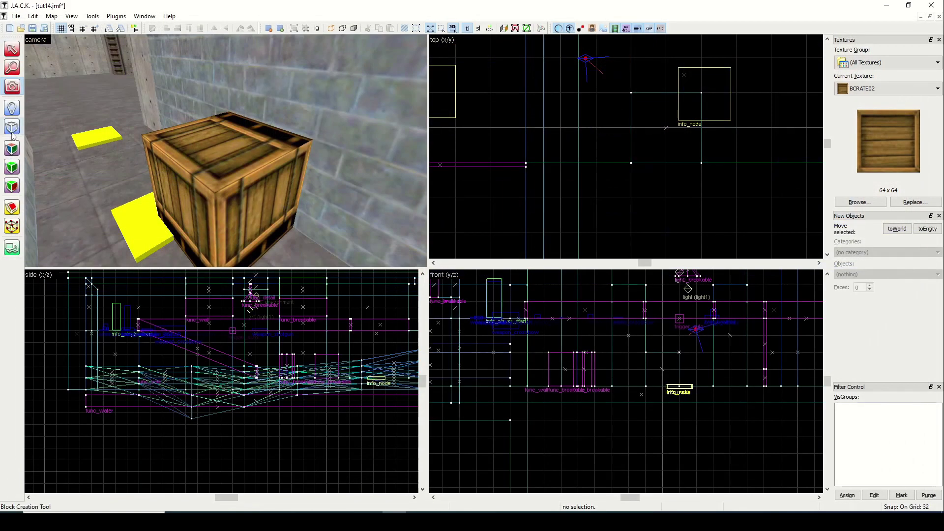
pyautogui.click(13, 150)
pyautogui.click(12, 86)
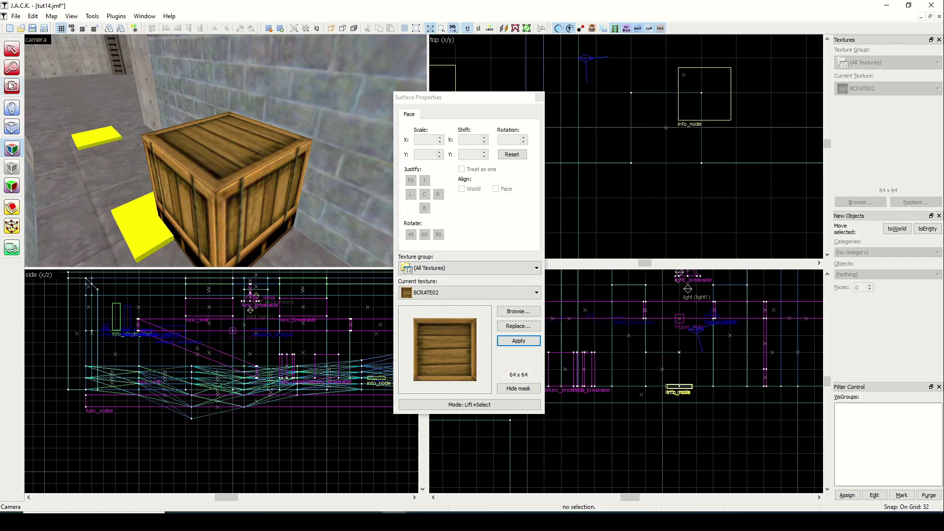
pyautogui.moveTo(148, 148); pyautogui.dragTo(214, 150)
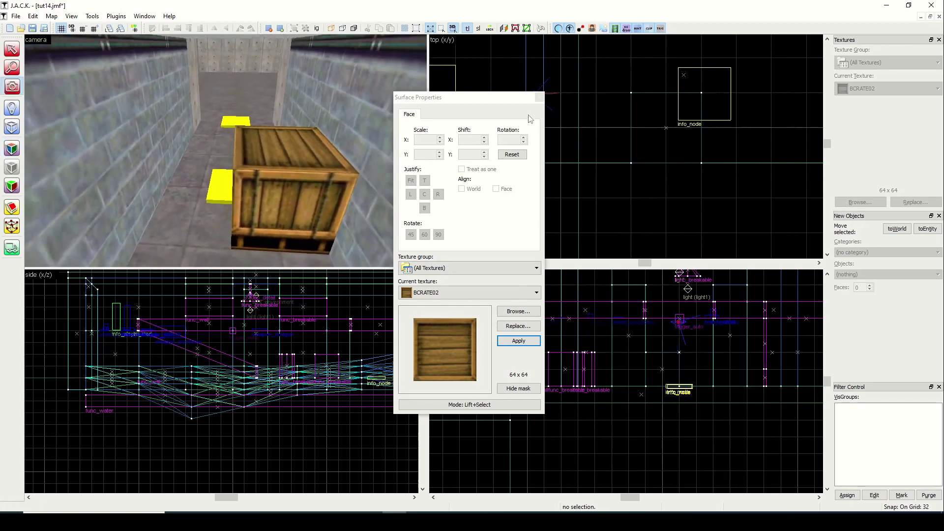
pyautogui.hotkey('shift', 's')
# Stretch the crate to 128 long and stack a 64-unit copy on top of it.
pyautogui.click(332, 170)
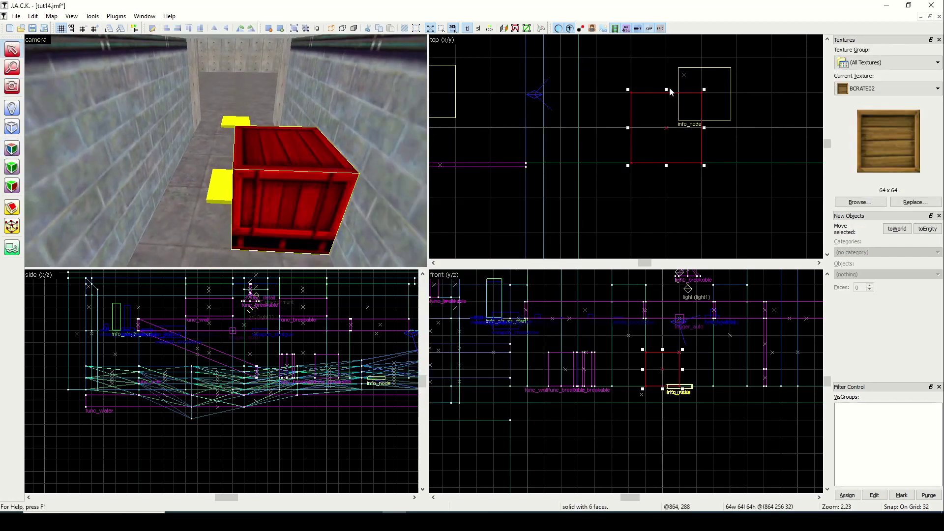
pyautogui.moveTo(666, 88); pyautogui.dragTo(664, 43)
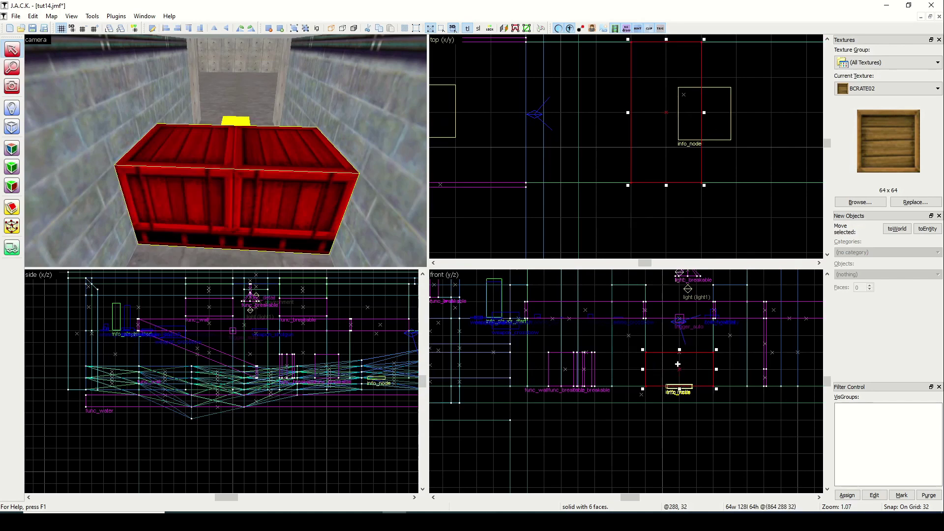
pyautogui.moveTo(677, 365); pyautogui.dragTo(678, 331)
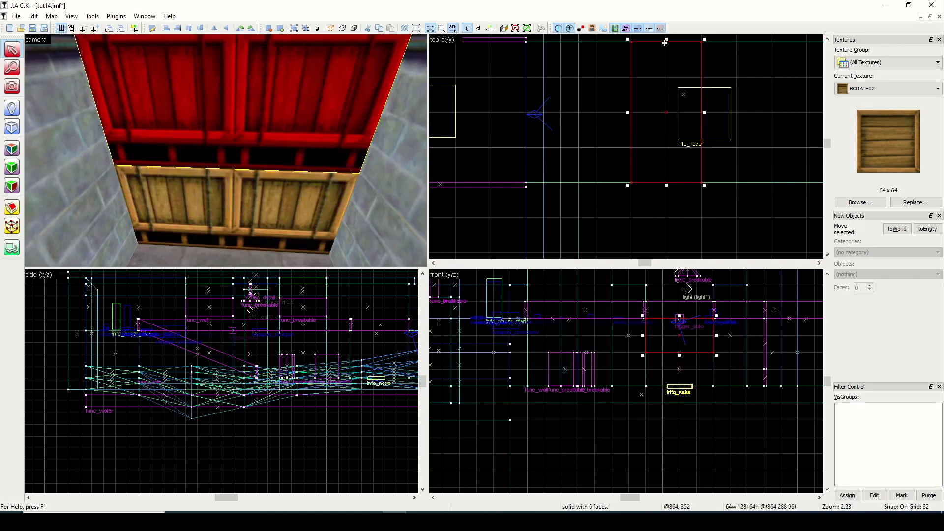
pyautogui.moveTo(666, 39); pyautogui.dragTo(667, 110)
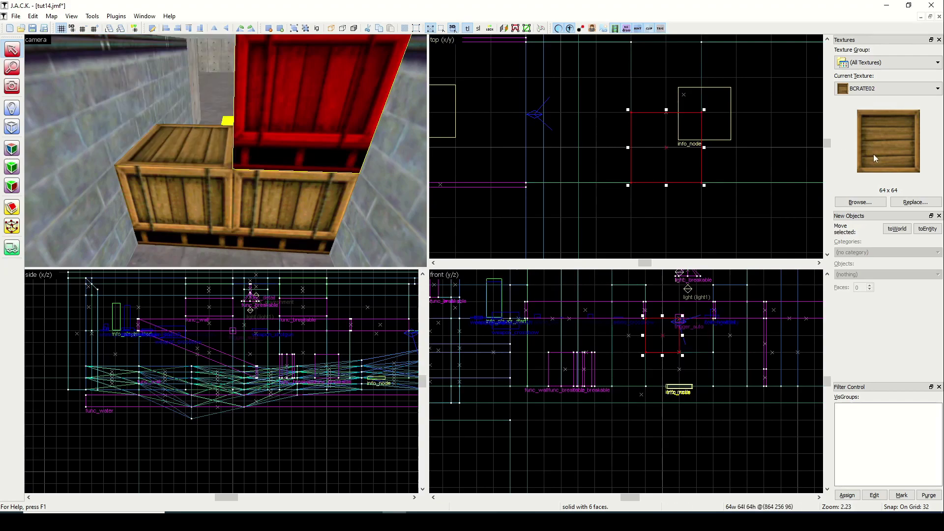
pyautogui.click(860, 202)
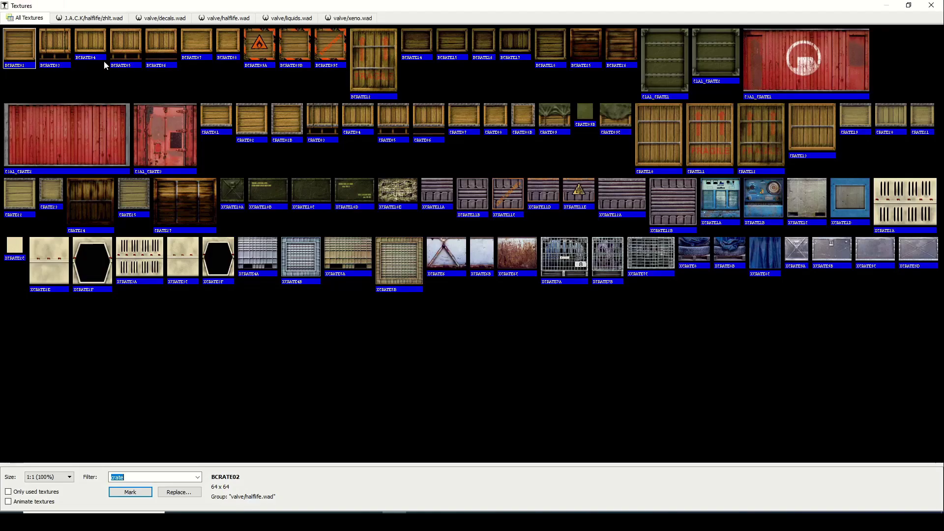
# Apply CRATE09 to the top crate and align its texture to the top and bottom edges.
pyautogui.doubleClick(562, 119)
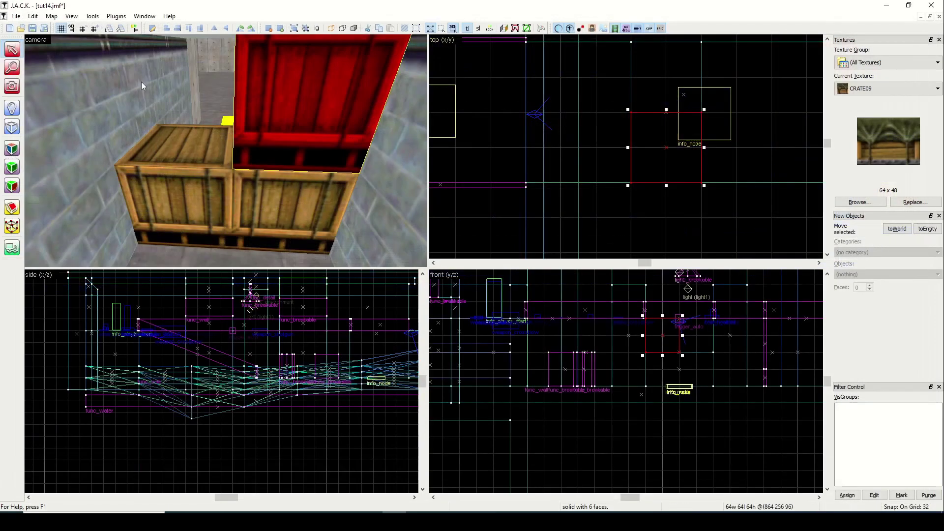
pyautogui.click(12, 170)
pyautogui.click(11, 148)
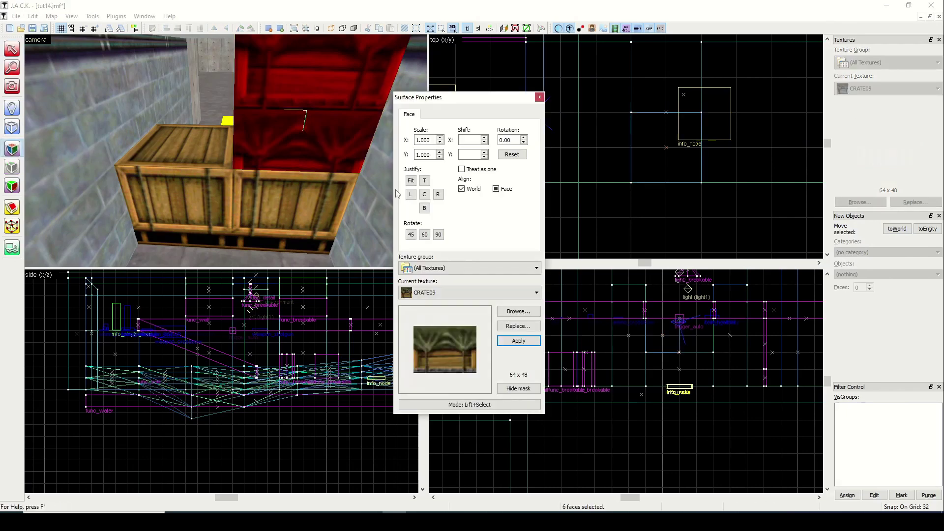
pyautogui.click(425, 181)
pyautogui.click(425, 207)
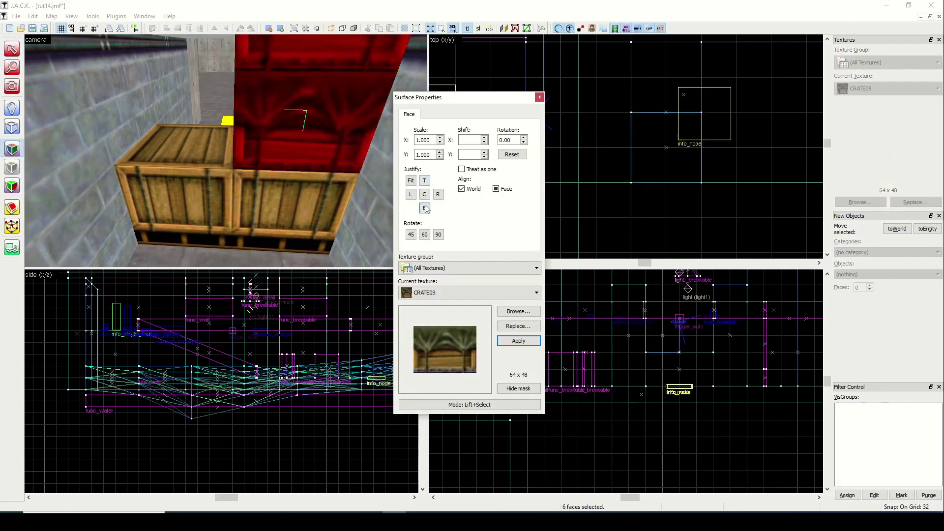
pyautogui.click(539, 97)
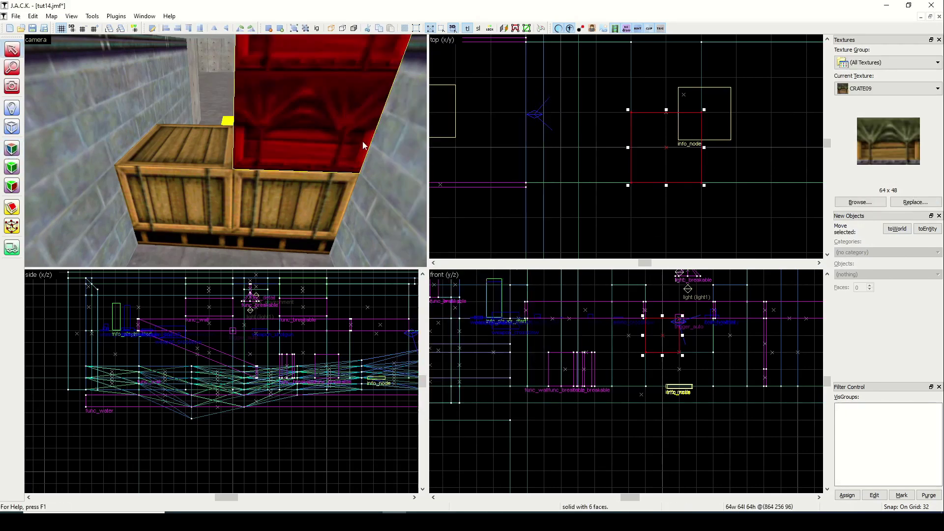
# Lower the top crate's height by one grid step.
pyautogui.press('z')
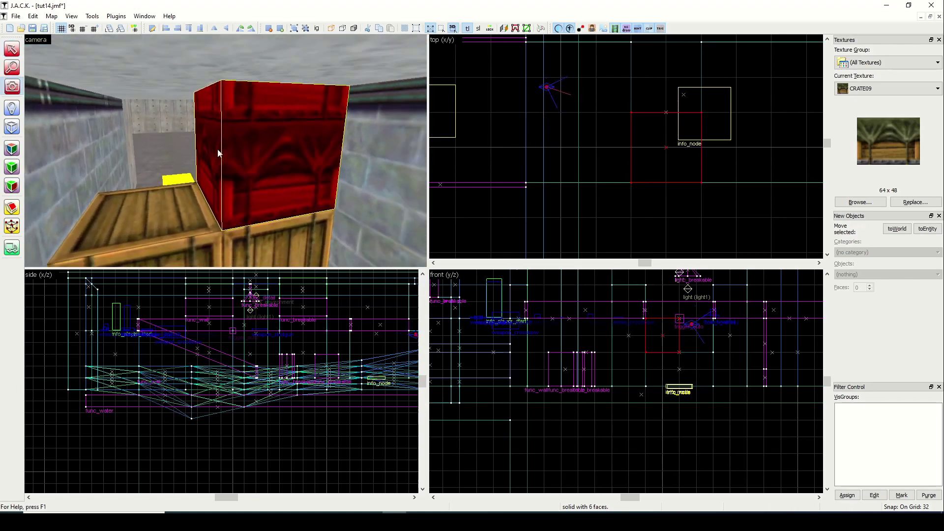
pyautogui.press('z')
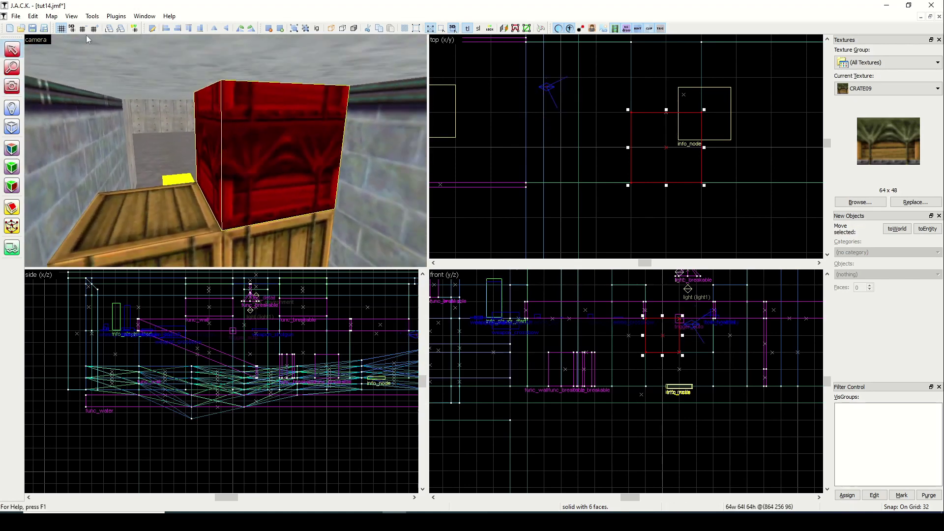
pyautogui.scroll(1, 661, 325)
pyautogui.scroll(1, 661, 325)
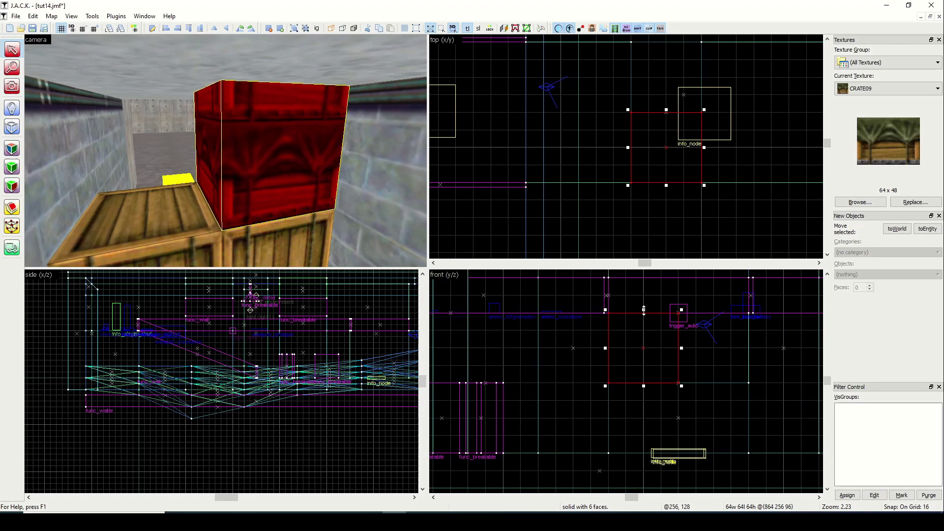
pyautogui.moveTo(643, 310); pyautogui.dragTo(644, 328)
pyautogui.press('Escape')
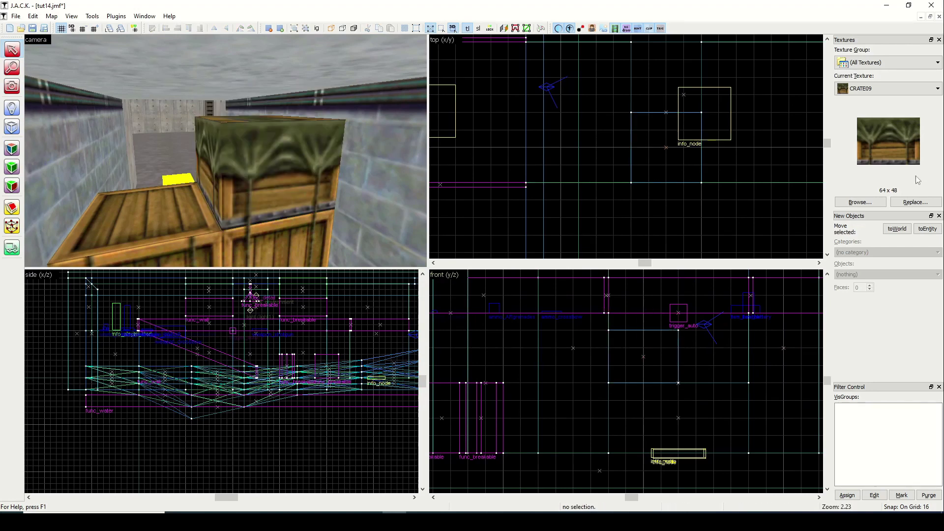
# Retexture the top crate with CRATE09B and centre it on the stack.
pyautogui.click(861, 202)
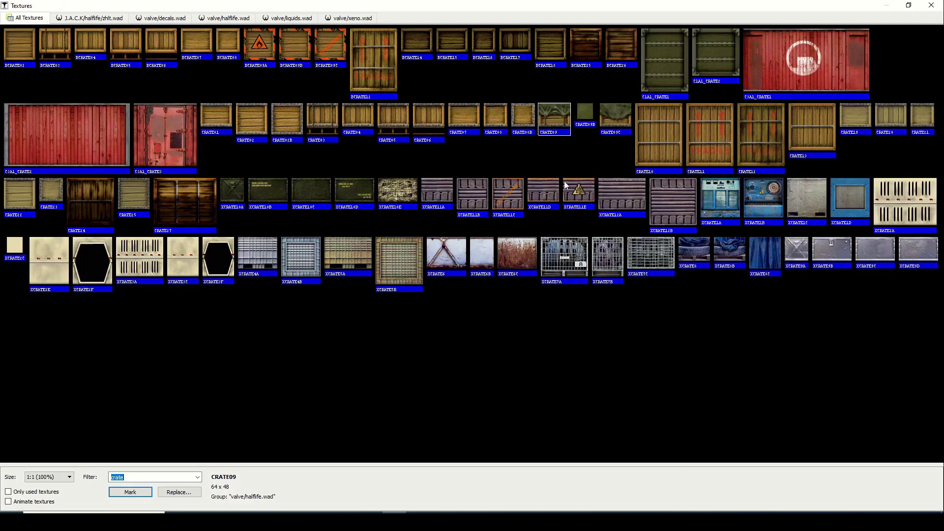
pyautogui.doubleClick(592, 122)
pyautogui.click(12, 148)
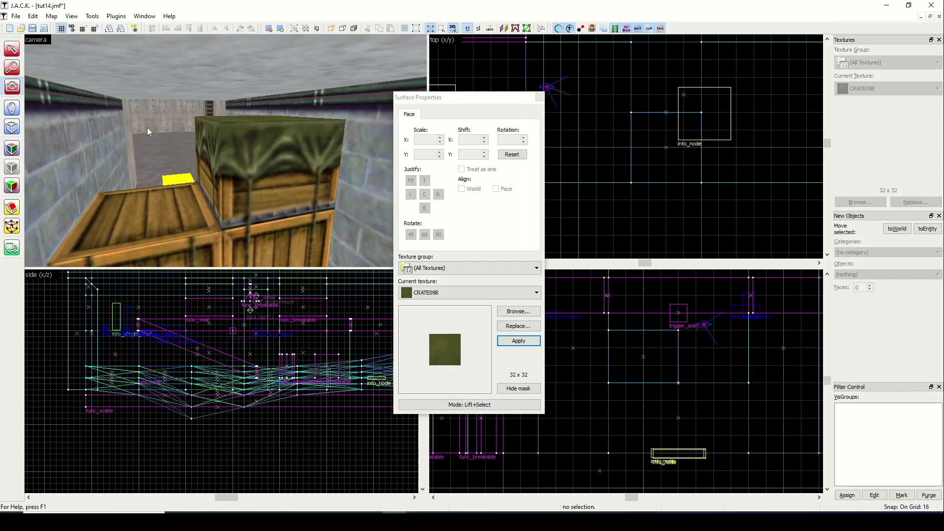
pyautogui.moveTo(148, 126); pyautogui.dragTo(226, 151, button='right')
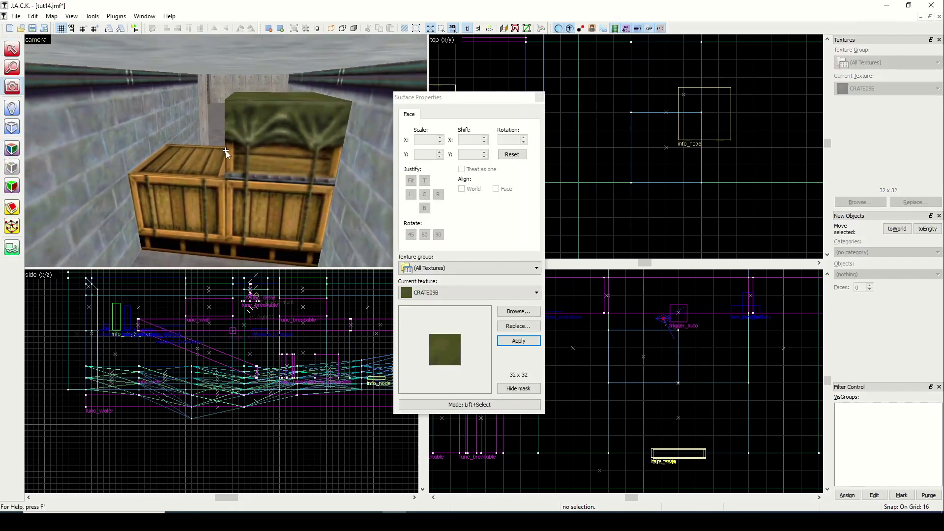
pyautogui.click(540, 97)
pyautogui.click(289, 137)
pyautogui.moveTo(685, 143)
pyautogui.mouseDown()
pyautogui.moveTo(671, 130)
pyautogui.moveTo(671, 145)
pyautogui.moveTo(672, 132)
pyautogui.mouseUp()
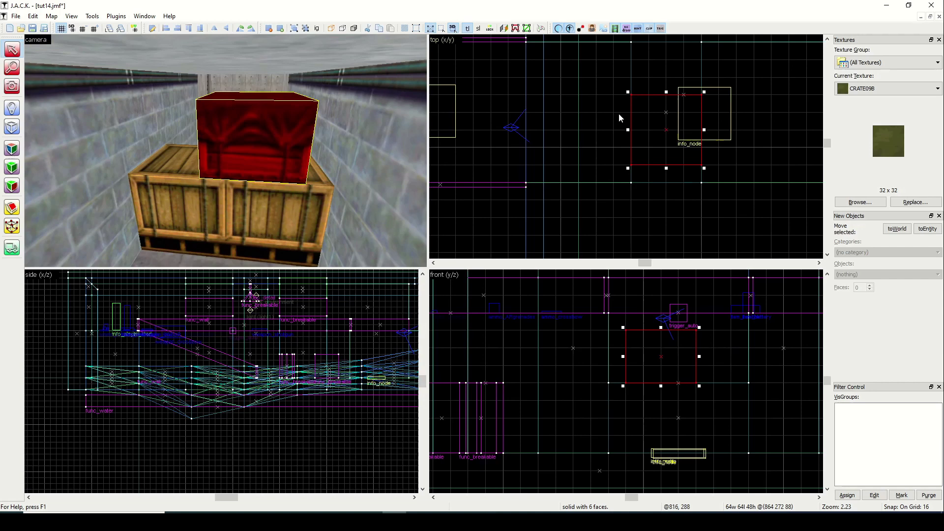
pyautogui.click(599, 77)
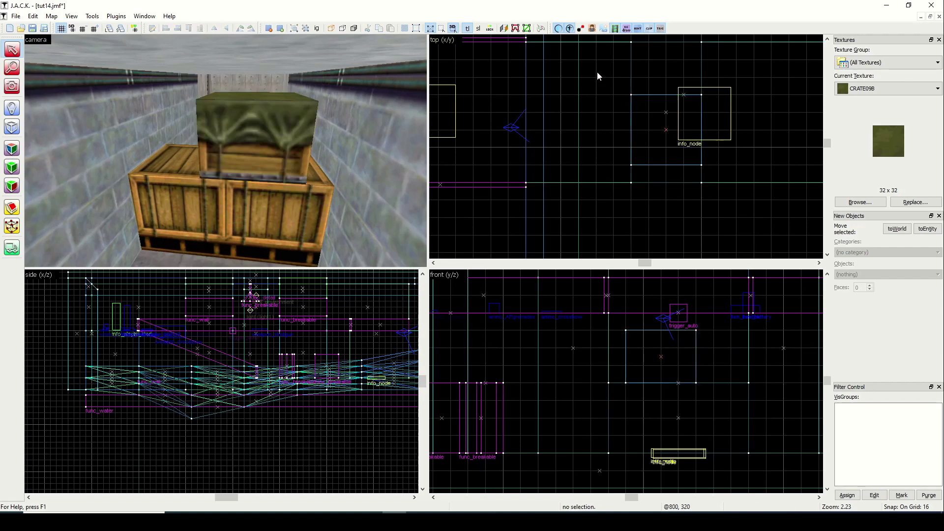
# Make TRRM_WOOD2 the current texture and ready the Block tool on a 4-unit grid.
pyautogui.click(861, 202)
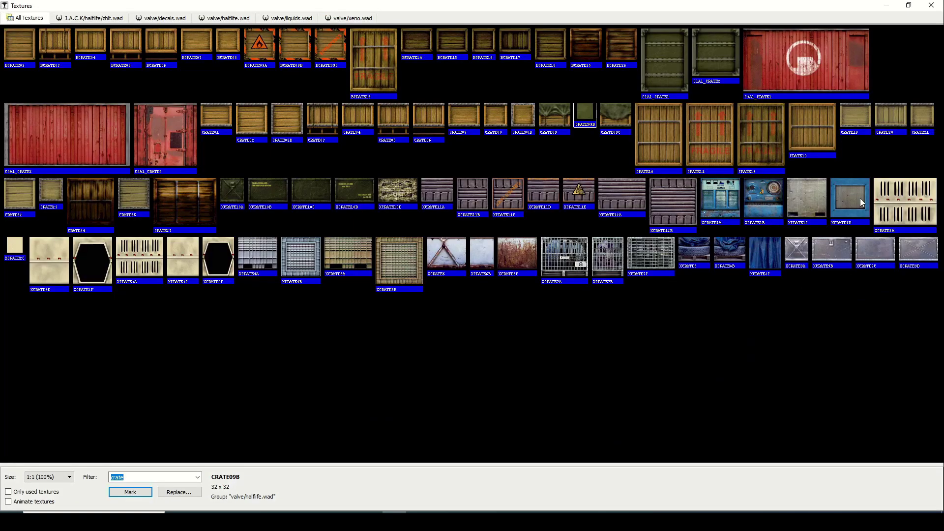
pyautogui.write('wood')
pyautogui.doubleClick(88, 37)
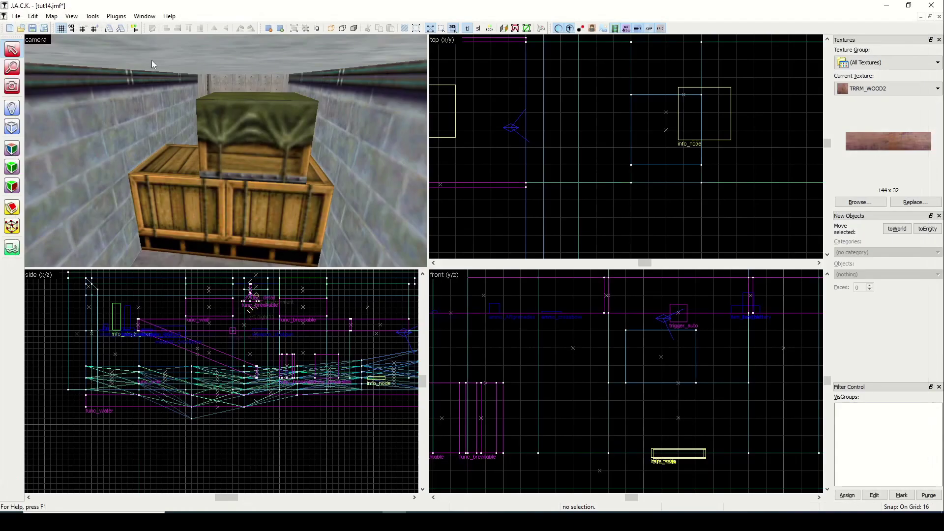
pyautogui.click(12, 127)
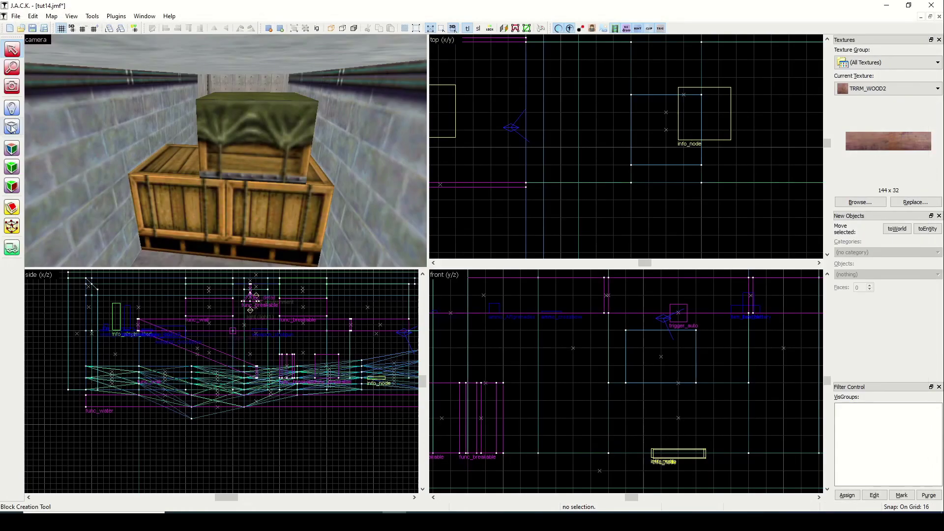
pyautogui.click(83, 28)
pyautogui.click(82, 28)
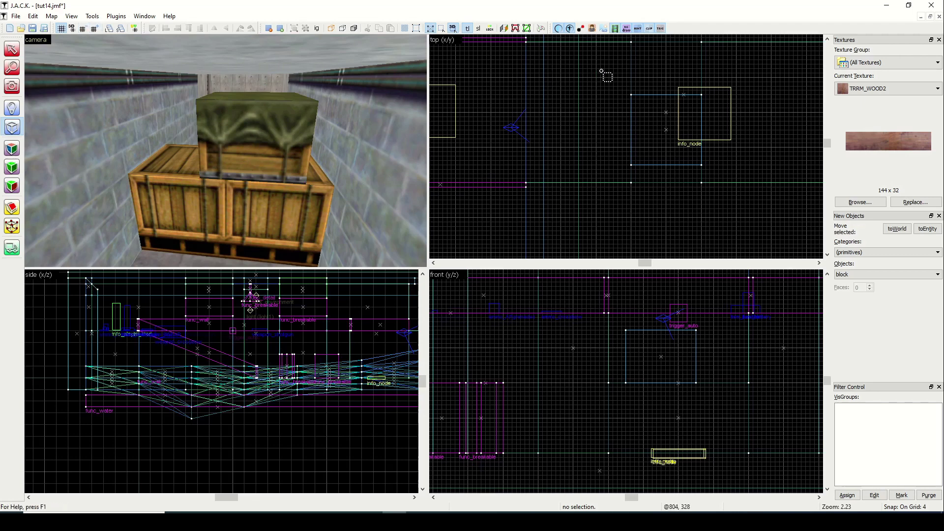
# Outline a 4×28 block beside the crates, stretch it to 112 units tall, and create it.
pyautogui.moveTo(628, 64); pyautogui.dragTo(631, 96)
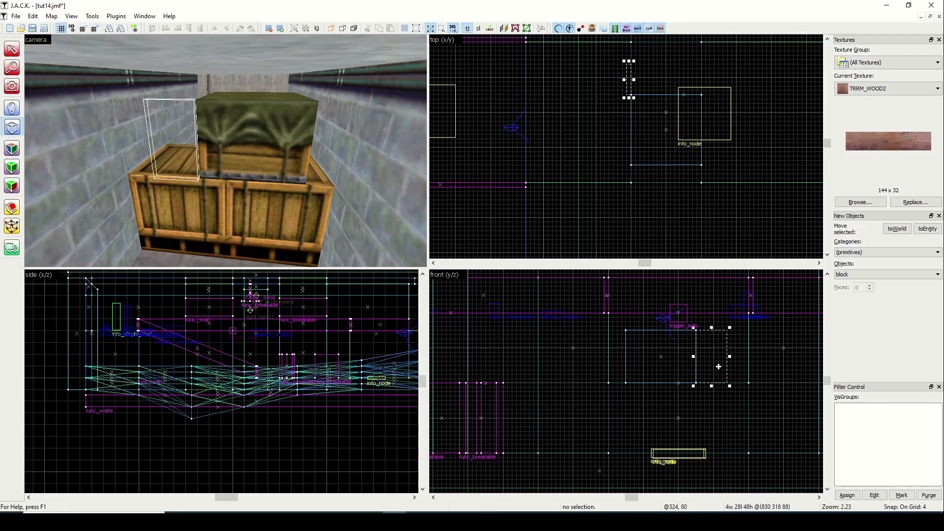
pyautogui.moveTo(711, 391); pyautogui.dragTo(711, 462)
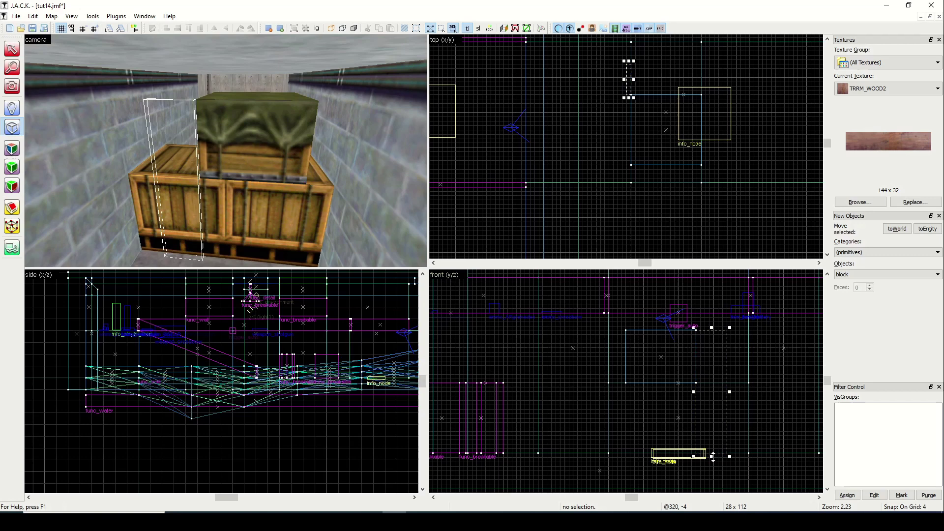
pyautogui.rightClick(711, 395)
pyautogui.click(719, 400)
# Rotate the plank's front-face texture 90° and fit it to the face.
pyautogui.click(12, 149)
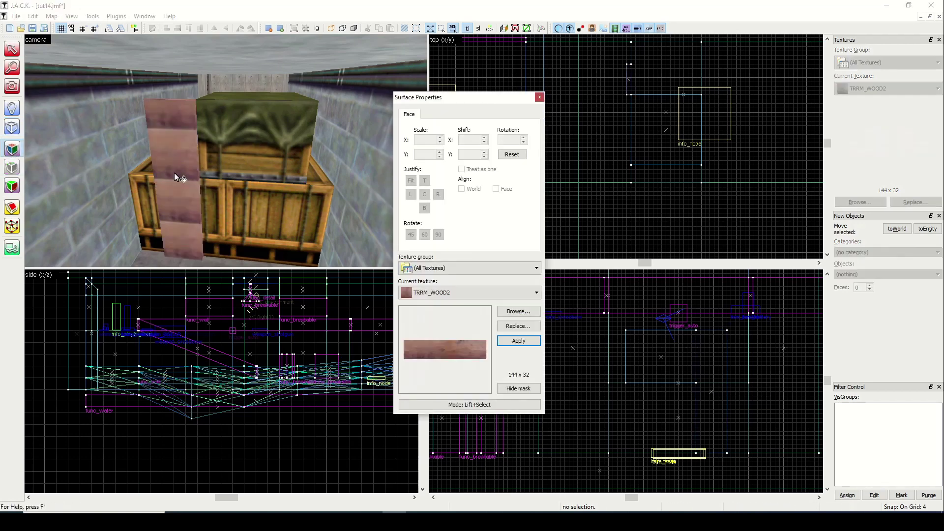
pyautogui.click(174, 173)
pyautogui.click(438, 235)
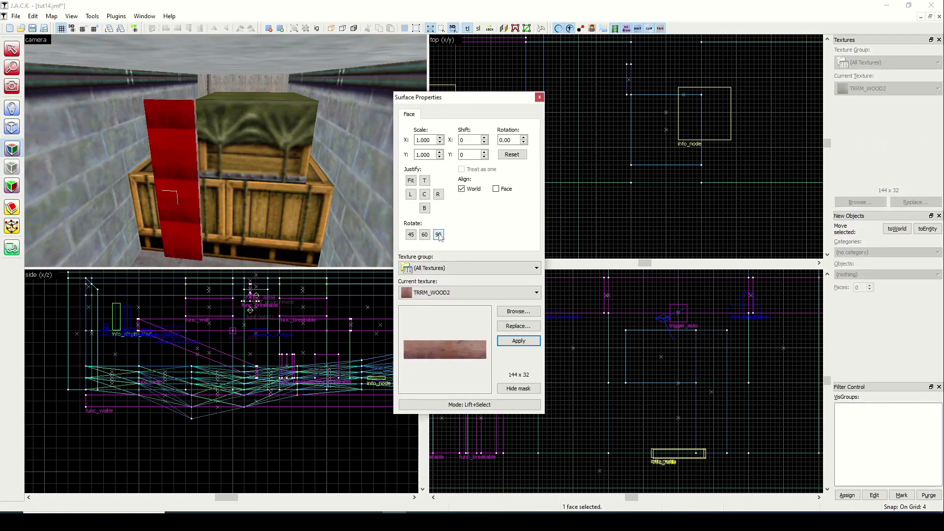
pyautogui.click(411, 180)
pyautogui.click(540, 97)
# Rotate the texture on the plank's side face next to the crate by 90°.
pyautogui.click(12, 86)
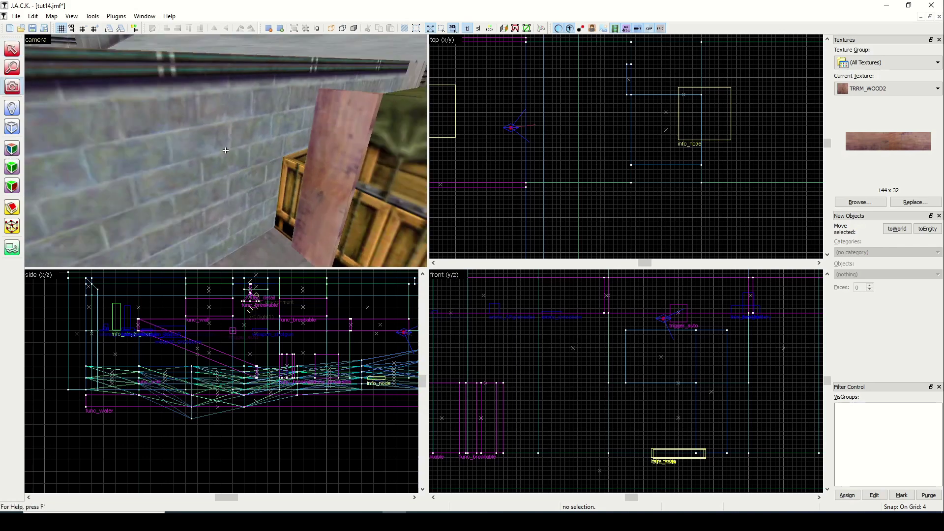
pyautogui.moveTo(99, 148); pyautogui.dragTo(225, 152)
pyautogui.click(12, 148)
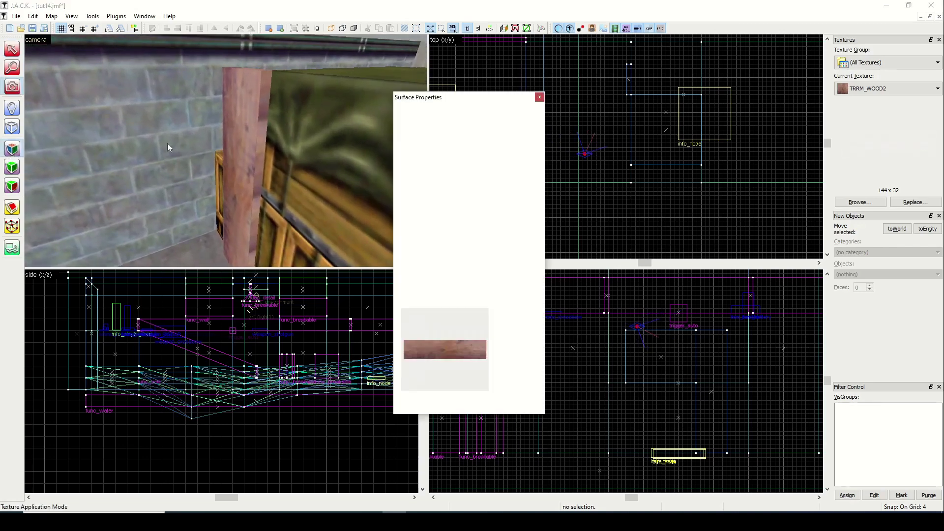
pyautogui.click(260, 137)
pyautogui.click(439, 238)
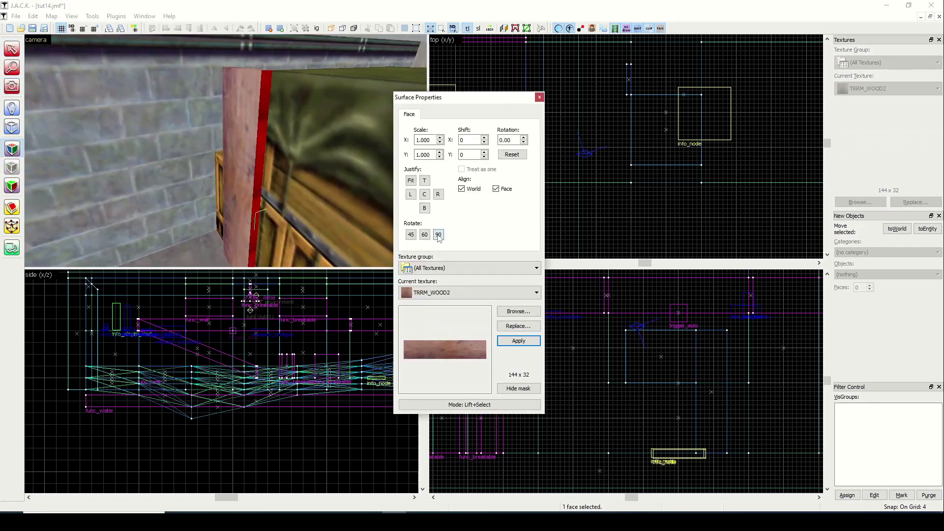
pyautogui.click(438, 235)
pyautogui.click(540, 97)
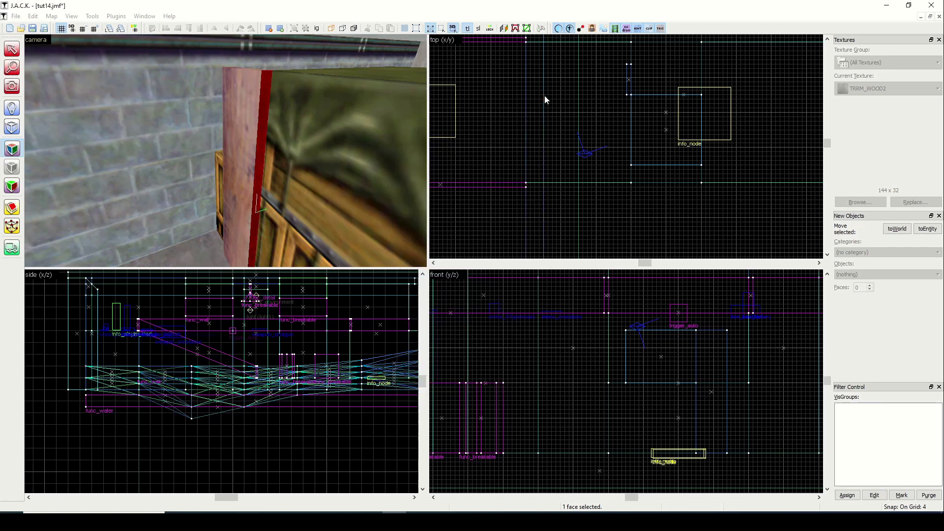
# Rotate the texture on the plank's remaining far-side face by 90°.
pyautogui.click(12, 86)
pyautogui.moveTo(225, 150); pyautogui.dragTo(217, 151)
pyautogui.hotkey('shift', 'a')
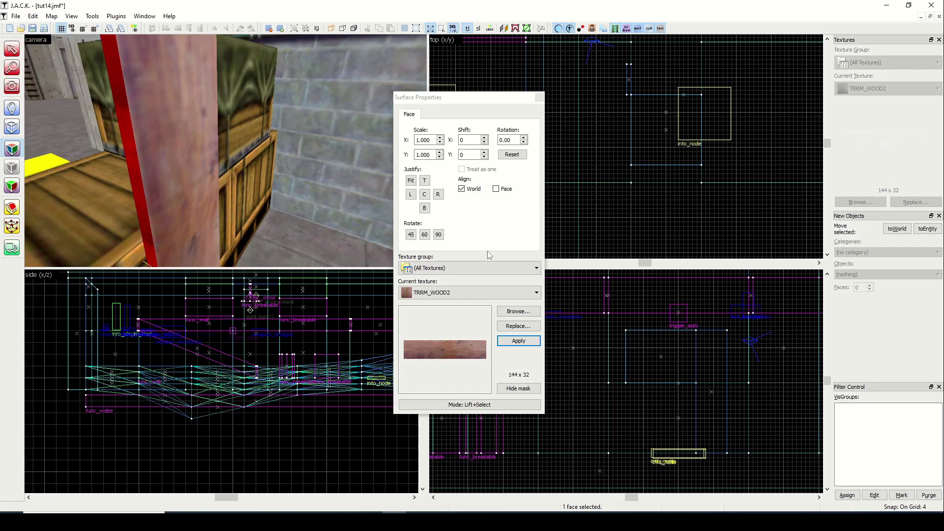
pyautogui.click(437, 236)
pyautogui.click(539, 97)
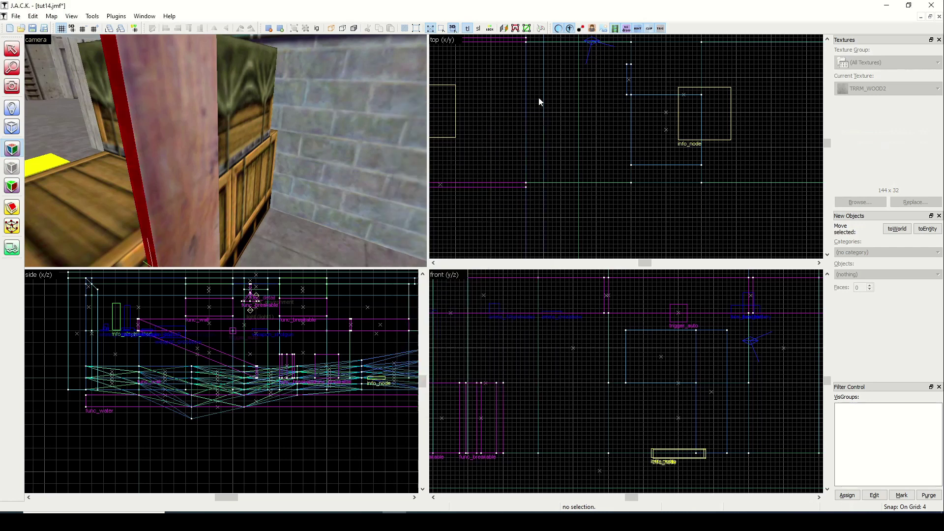
pyautogui.press('z')
pyautogui.press('s')
pyautogui.press('z')
pyautogui.hotkey('shift', 's')
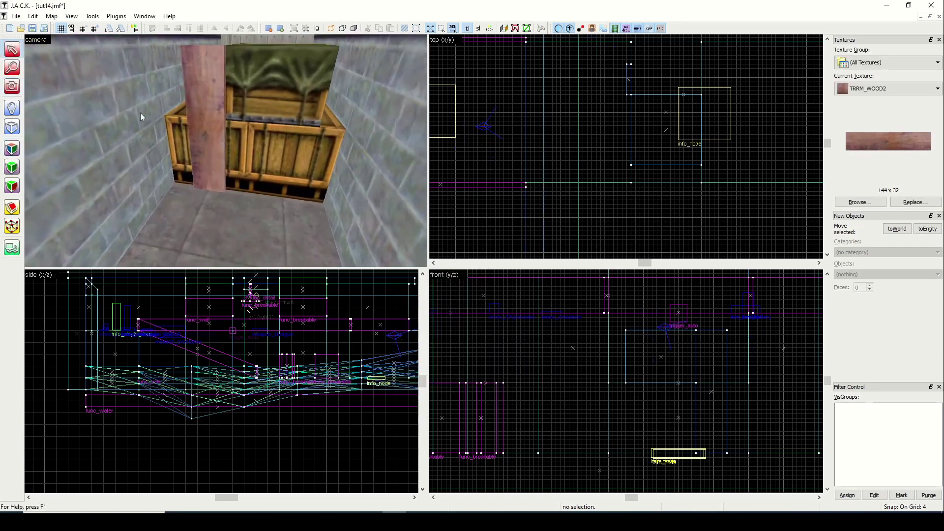
# Center on the plank and nudge it slightly left in the side view, then confirm the 2D view options.
pyautogui.click(204, 133)
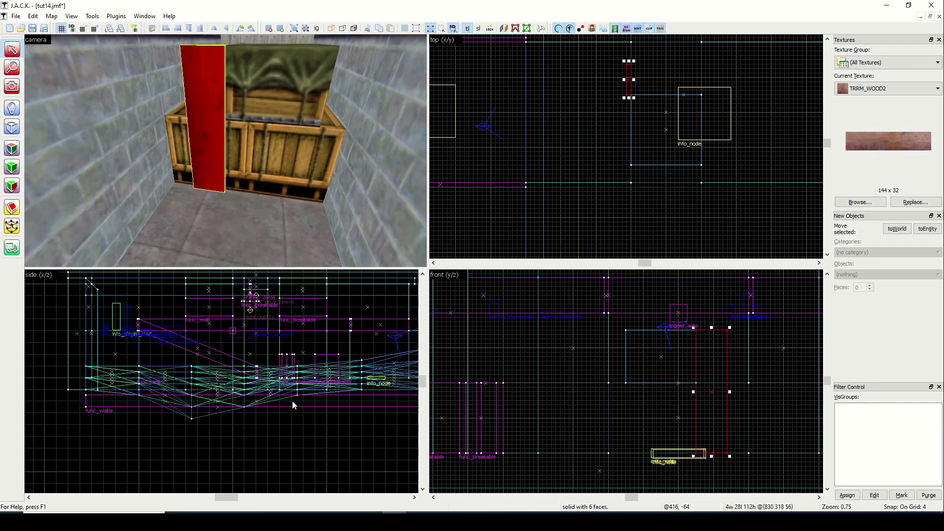
pyautogui.hotkey('ctrl', 'e')
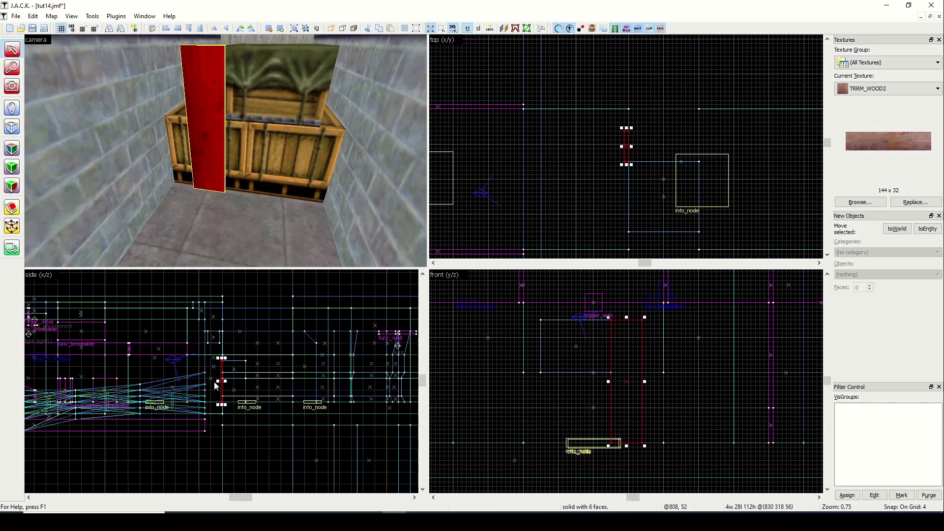
pyautogui.scroll(3, 215, 385)
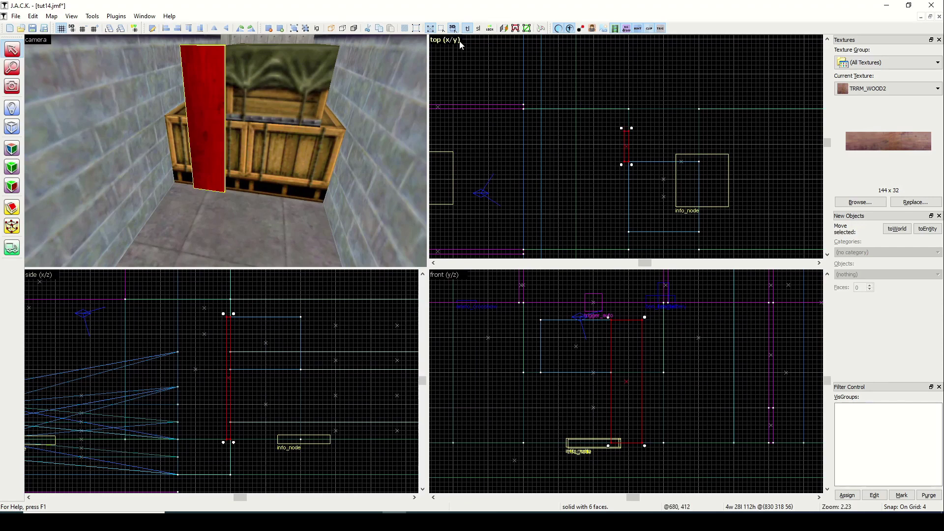
pyautogui.moveTo(229, 338)
pyautogui.mouseDown()
pyautogui.moveTo(203, 338)
pyautogui.moveTo(242, 320)
pyautogui.moveTo(267, 328)
pyautogui.moveTo(252, 324)
pyautogui.mouseUp()
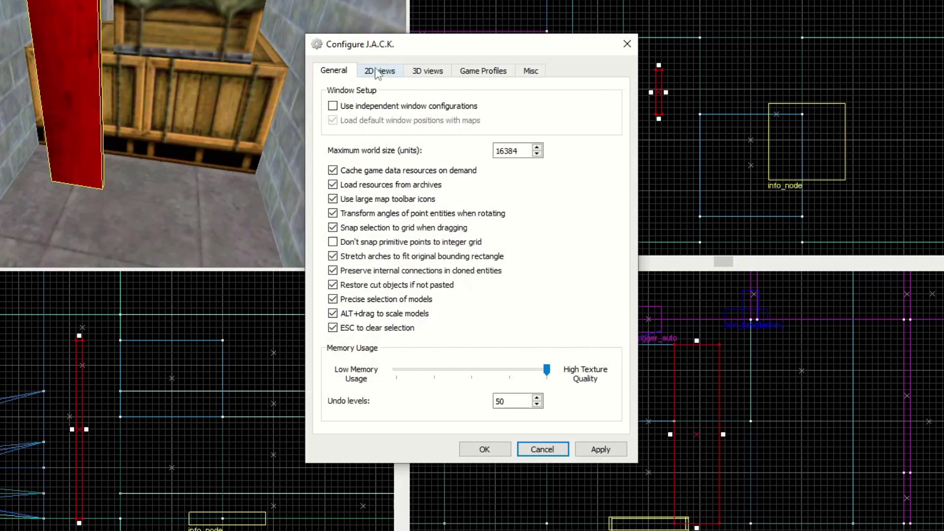
pyautogui.click(378, 73)
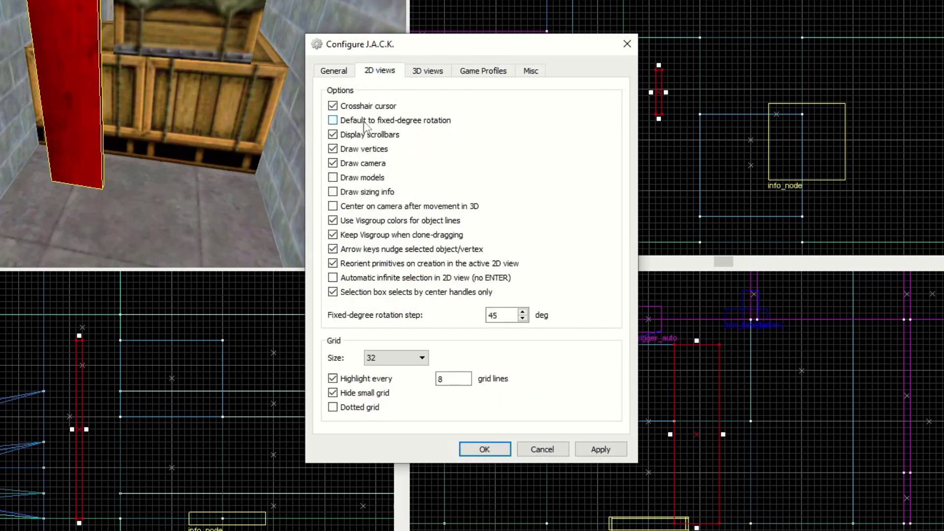
pyautogui.click(472, 449)
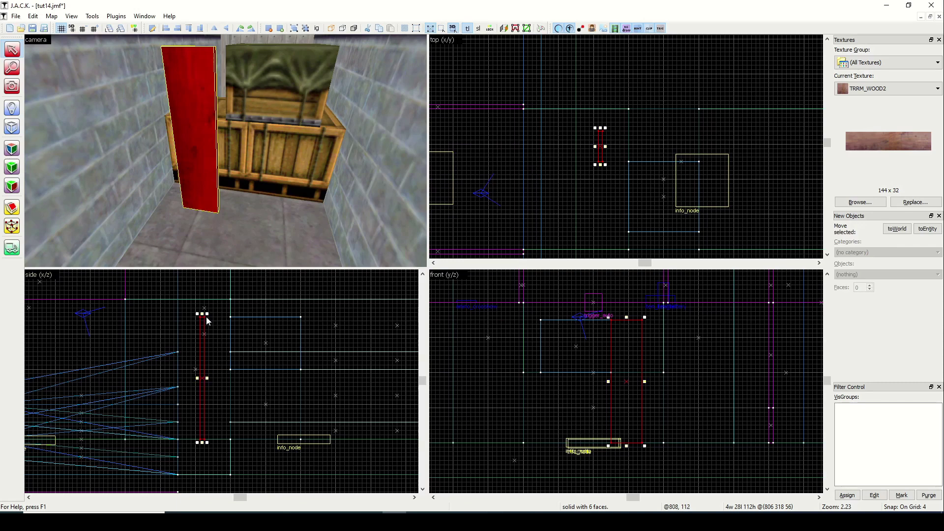
# Shift-drag a clone of the plank along the crate and tilt it in the side and front views.
pyautogui.moveTo(207, 313)
pyautogui.mouseDown()
pyautogui.moveTo(234, 312)
pyautogui.moveTo(224, 327)
pyautogui.mouseUp()
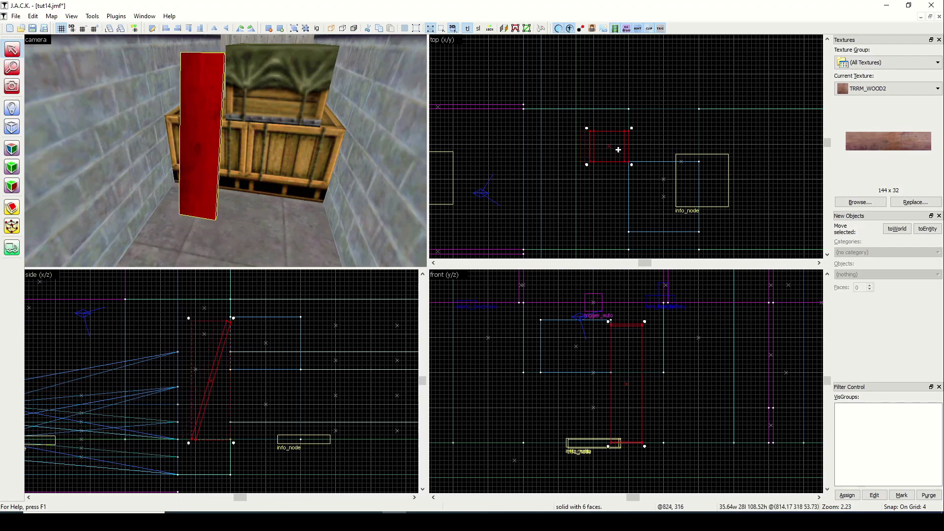
pyautogui.keyDown('shift'); pyautogui.moveTo(616, 149); pyautogui.dragTo(617, 213); pyautogui.keyUp('shift')
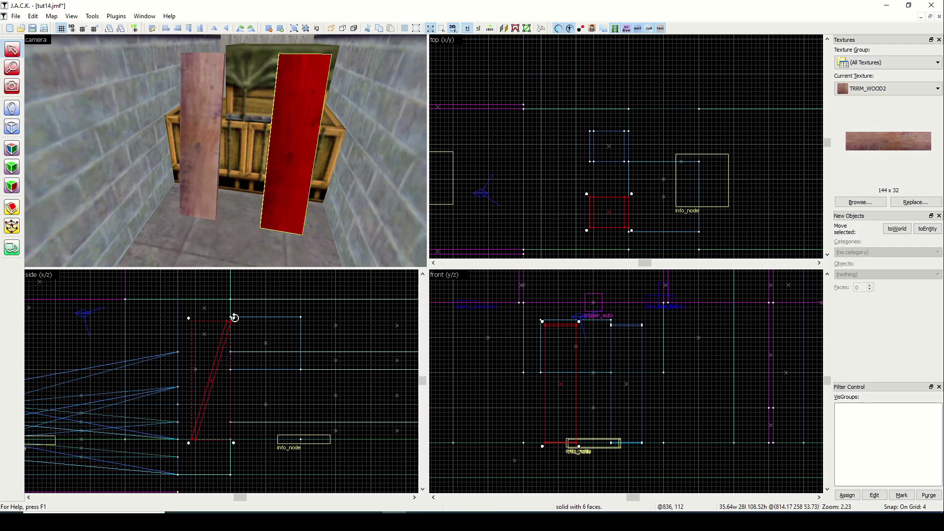
pyautogui.moveTo(235, 318)
pyautogui.mouseDown()
pyautogui.moveTo(215, 310)
pyautogui.moveTo(228, 311)
pyautogui.moveTo(226, 331)
pyautogui.mouseUp()
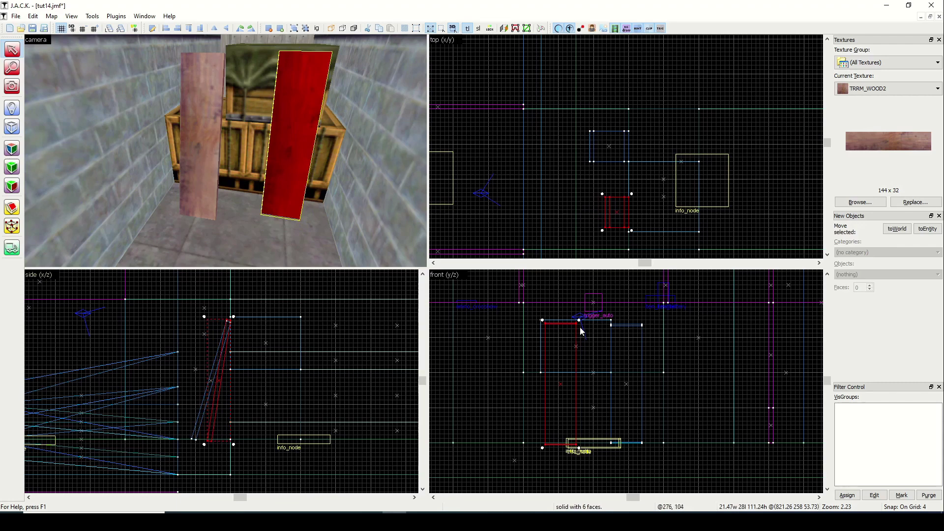
pyautogui.moveTo(580, 323)
pyautogui.mouseDown()
pyautogui.moveTo(565, 318)
pyautogui.moveTo(597, 318)
pyautogui.moveTo(623, 351)
pyautogui.mouseUp()
pyautogui.click(624, 307)
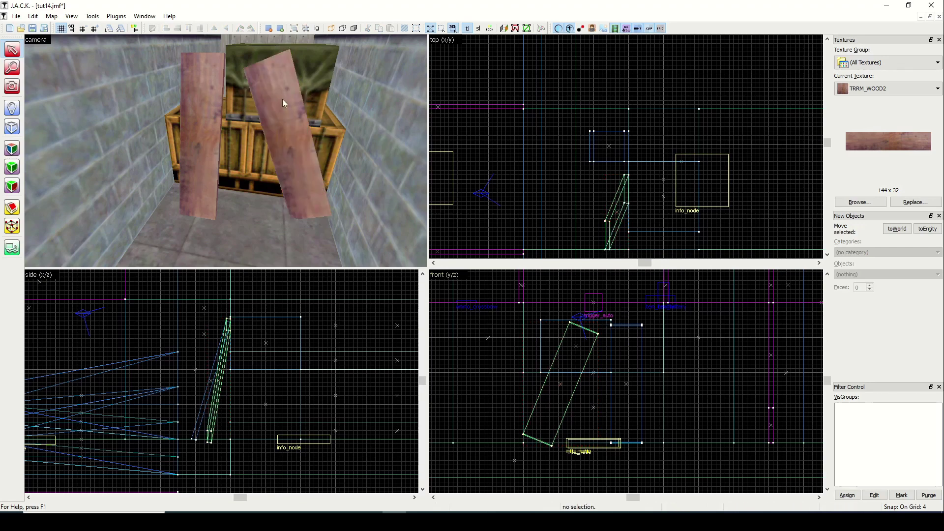
# Select both planks plus the crate lid and body, and make them a func_breakable.
pyautogui.click(212, 165)
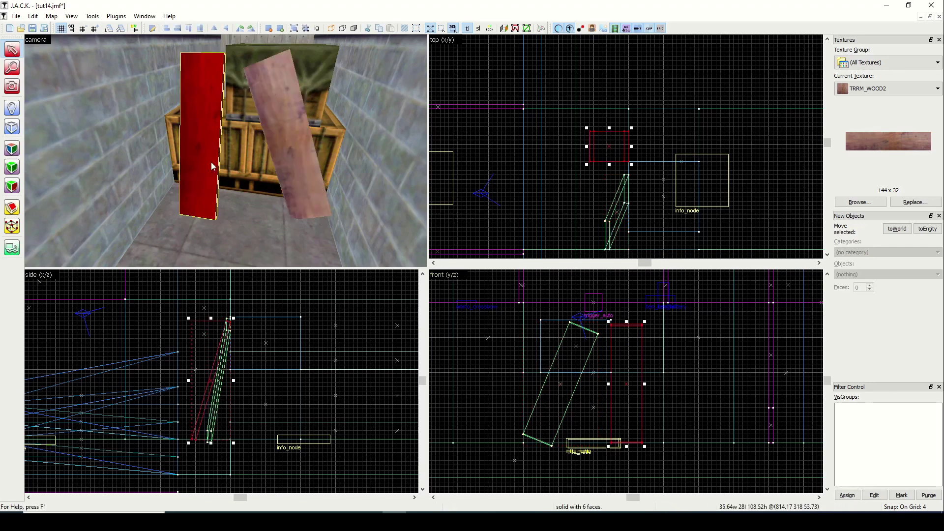
pyautogui.keyDown('ctrl'); pyautogui.click(294, 131); pyautogui.keyUp('ctrl')
pyautogui.keyDown('ctrl'); pyautogui.click(308, 78); pyautogui.keyUp('ctrl')
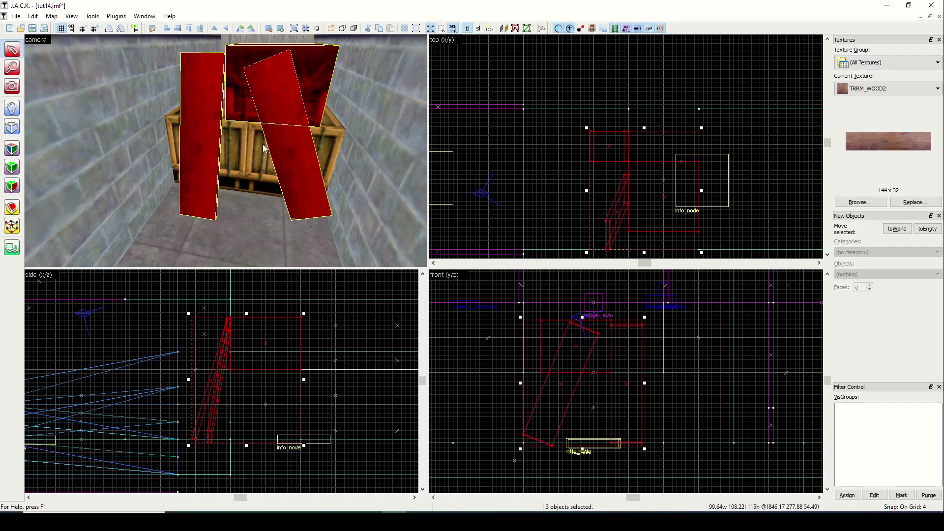
pyautogui.keyDown('ctrl'); pyautogui.click(262, 147); pyautogui.keyUp('ctrl')
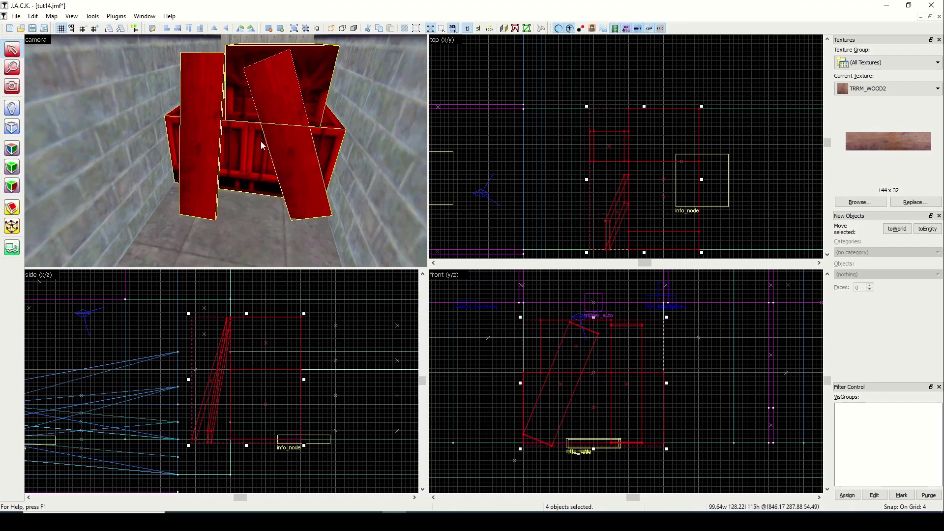
pyautogui.hotkey('alt', 'Return')
pyautogui.click(446, 179)
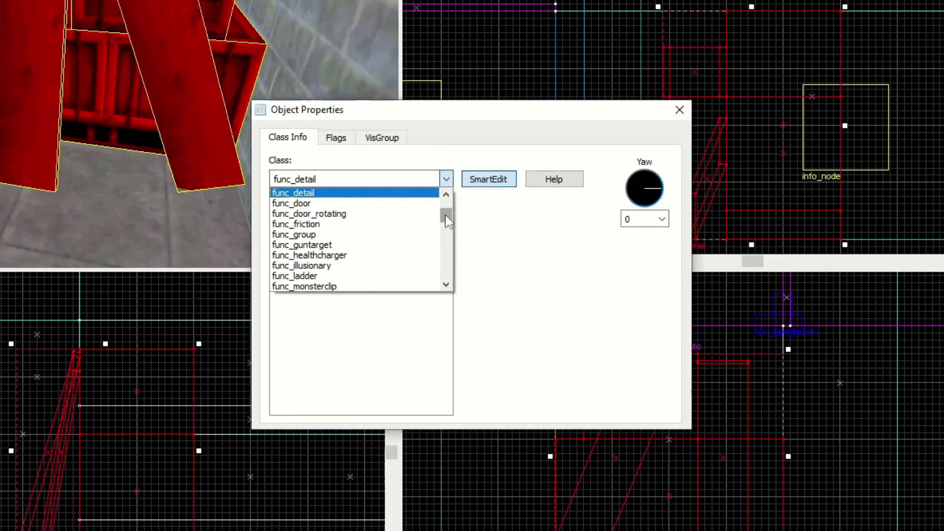
pyautogui.scroll(2, 445, 206)
pyautogui.click(419, 214)
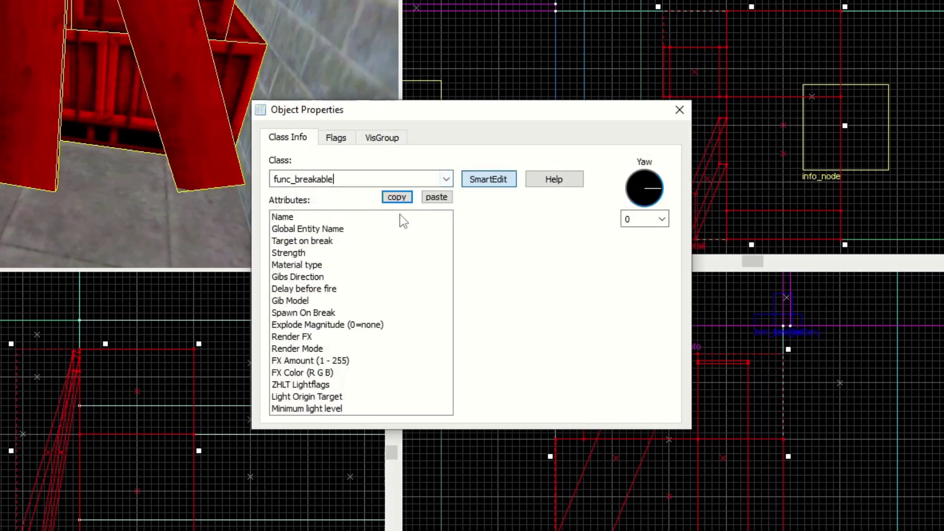
# Give the breakable strength 20 and enable its Only Trigger flag.
pyautogui.click(298, 254)
pyautogui.press('Tab')
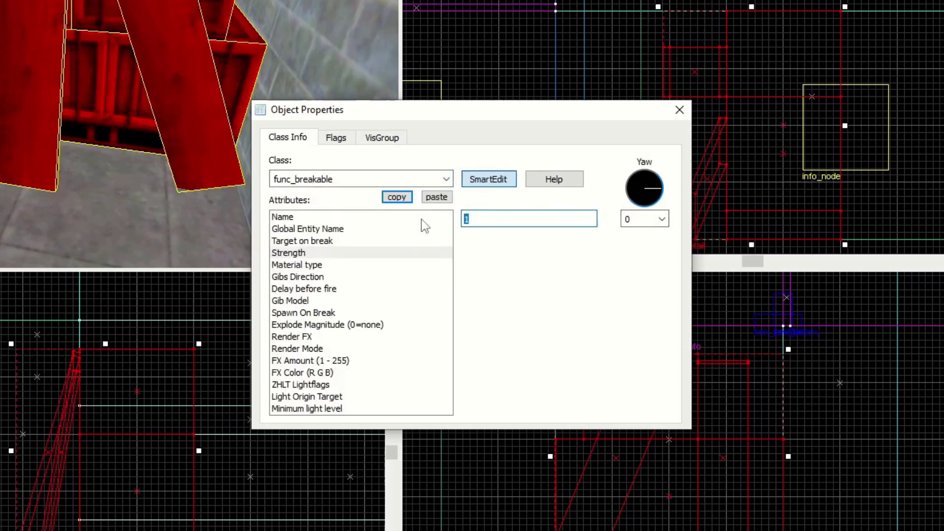
pyautogui.write('20')
pyautogui.click(336, 138)
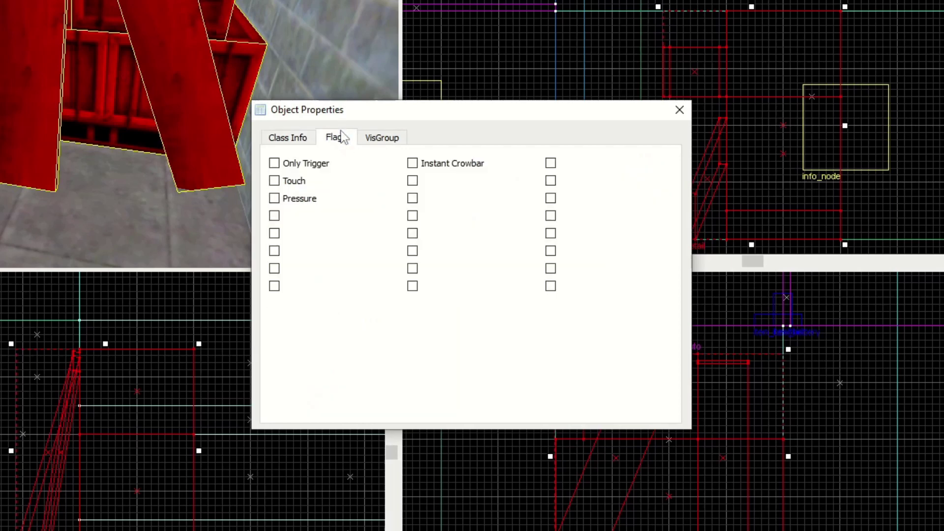
pyautogui.click(285, 166)
pyautogui.click(301, 137)
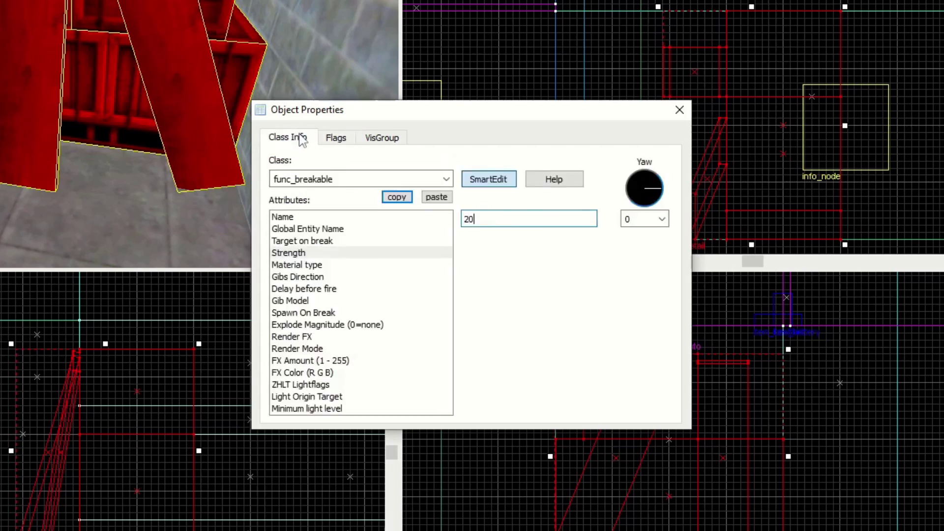
# Name the breakable junk and set its material type to Wood.
pyautogui.click(316, 217)
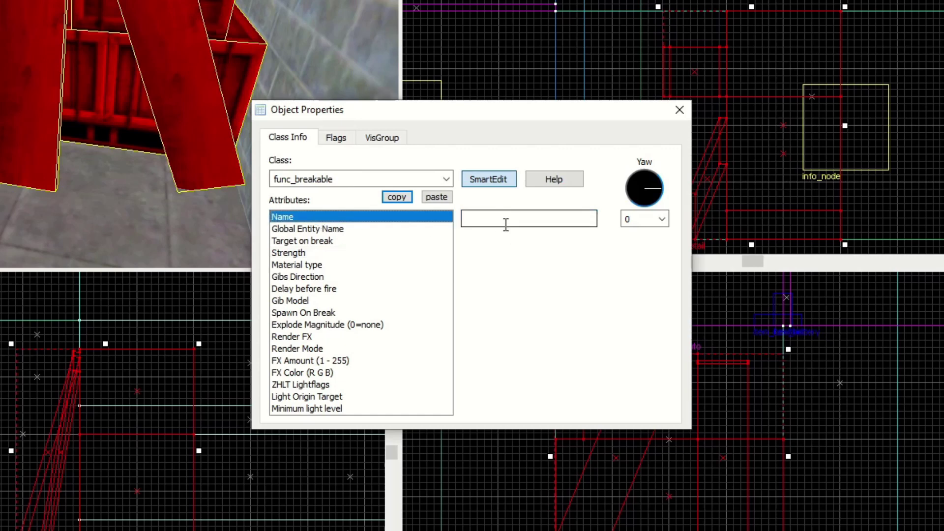
pyautogui.click(506, 221)
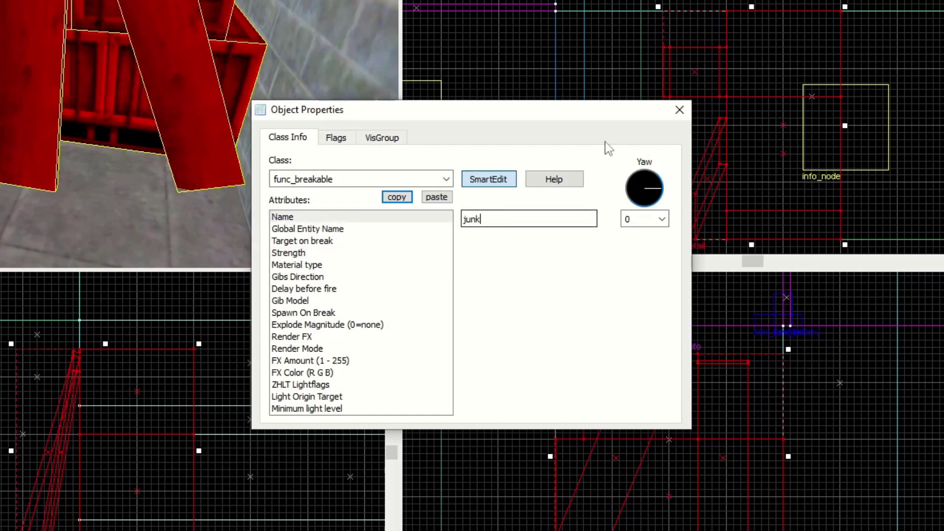
pyautogui.click(363, 265)
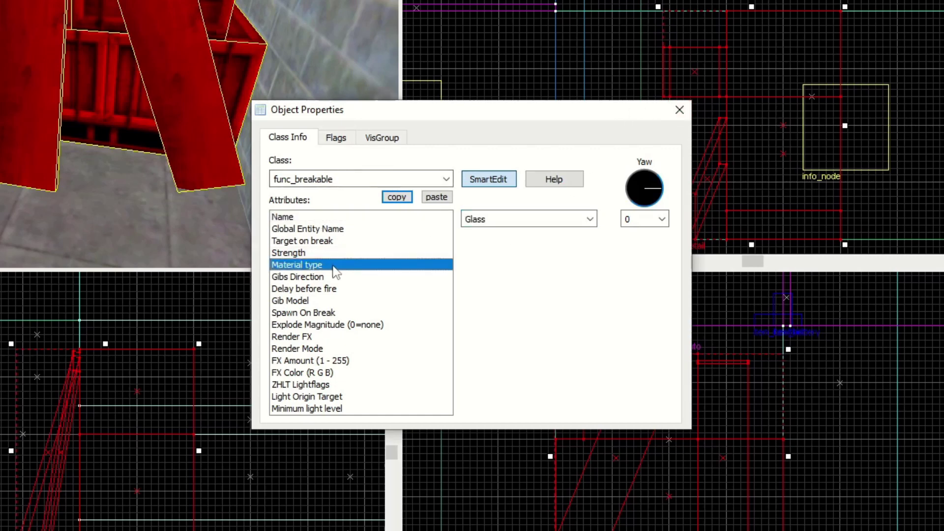
pyautogui.click(590, 219)
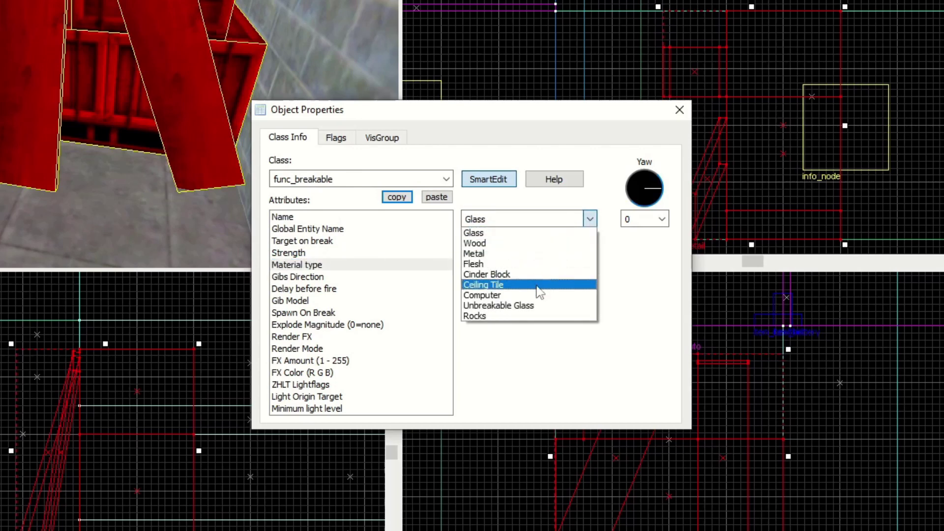
pyautogui.click(517, 244)
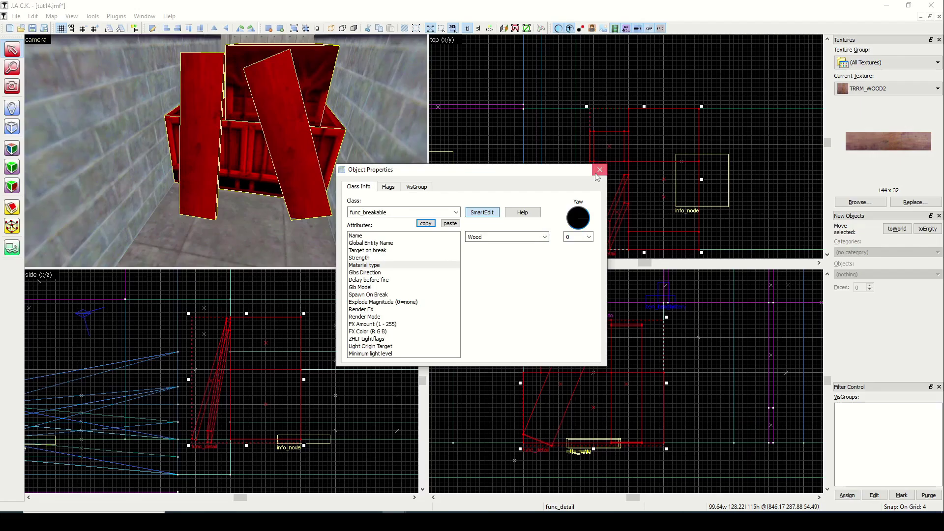
pyautogui.click(679, 110)
# Show all visgroups to unhide the trigger brush and orbit the camera around it.
pyautogui.click(12, 86)
pyautogui.moveTo(40, 99); pyautogui.dragTo(225, 150)
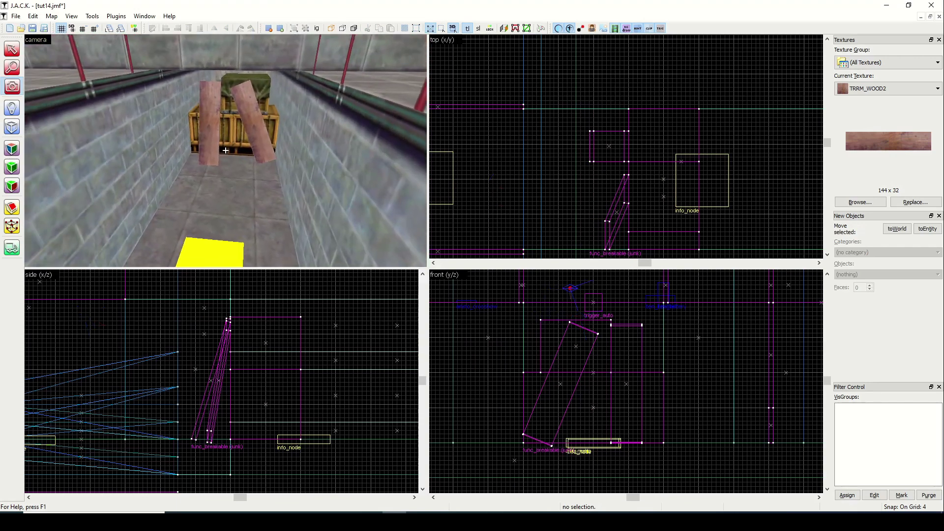
pyautogui.click(353, 28)
pyautogui.scroll(3, 48, 94)
pyautogui.moveTo(86, 106); pyautogui.dragTo(225, 150)
# Select the trigger_once brush in the corridor.
pyautogui.click(12, 49)
pyautogui.click(114, 136)
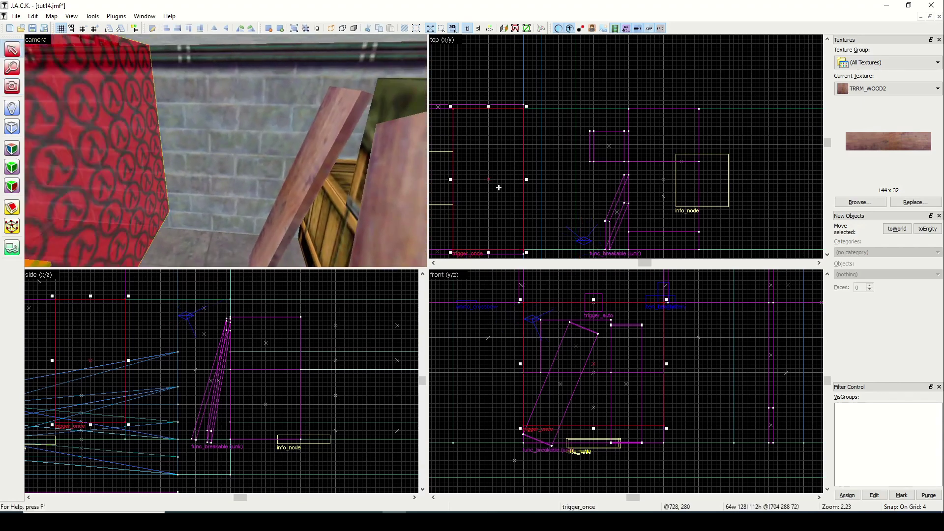
pyautogui.moveTo(523, 113); pyautogui.dragTo(594, 254)
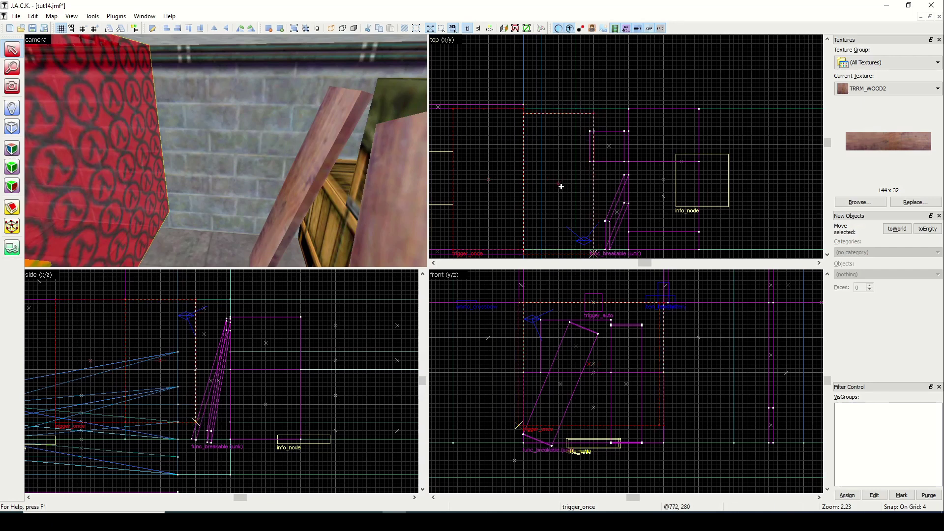
pyautogui.press('Return')
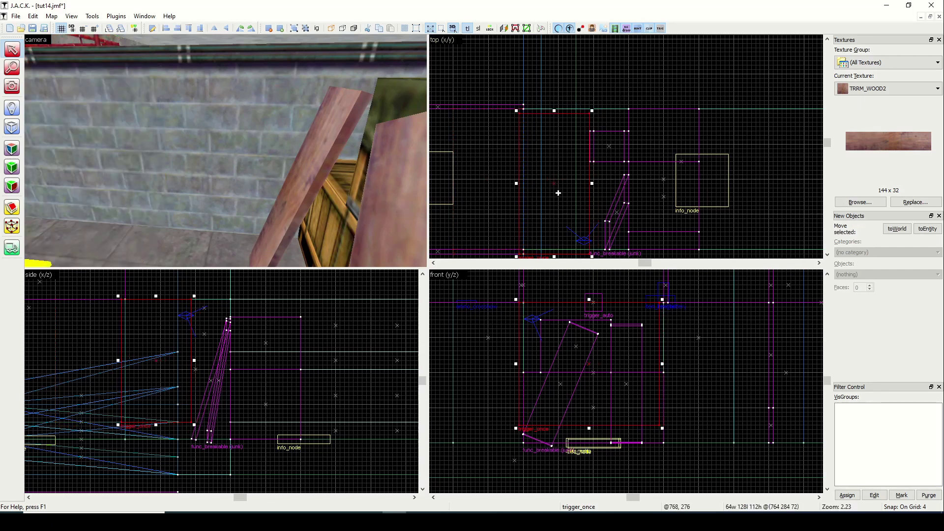
pyautogui.press('Escape')
pyautogui.hotkey('shift', 'c')
pyautogui.moveTo(226, 150); pyautogui.dragTo(46, 73)
pyautogui.click(12, 49)
pyautogui.click(124, 129)
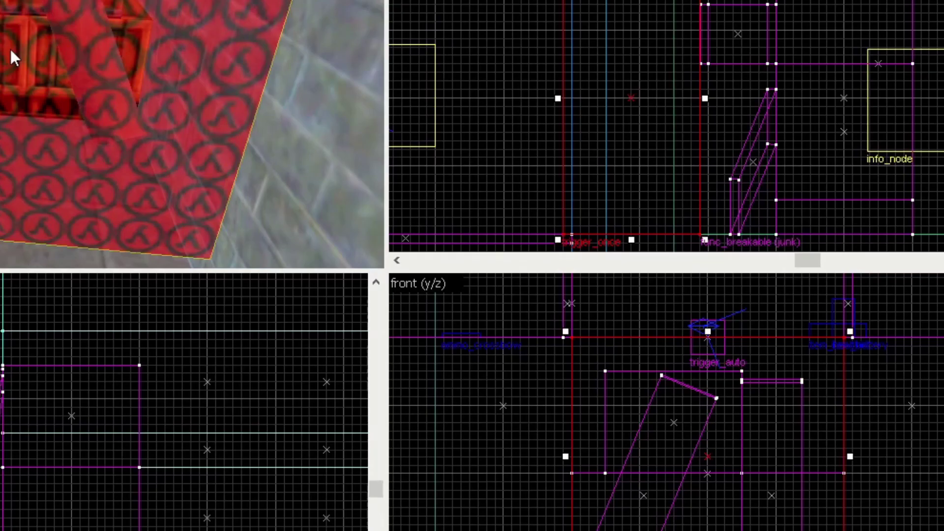
# Enter junk as the trigger_once's Target value and close Object Properties.
pyautogui.hotkey('alt', 'Return')
pyautogui.click(353, 235)
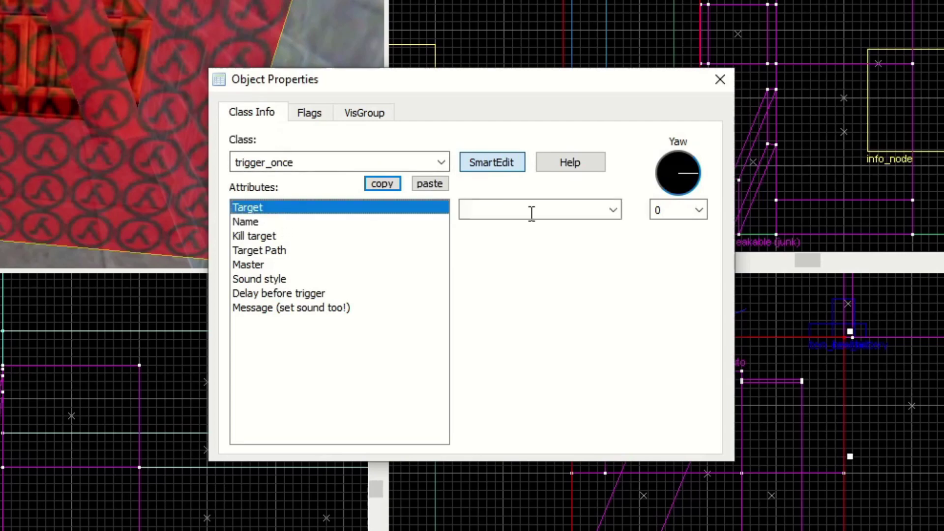
pyautogui.click(531, 213)
pyautogui.write('j')
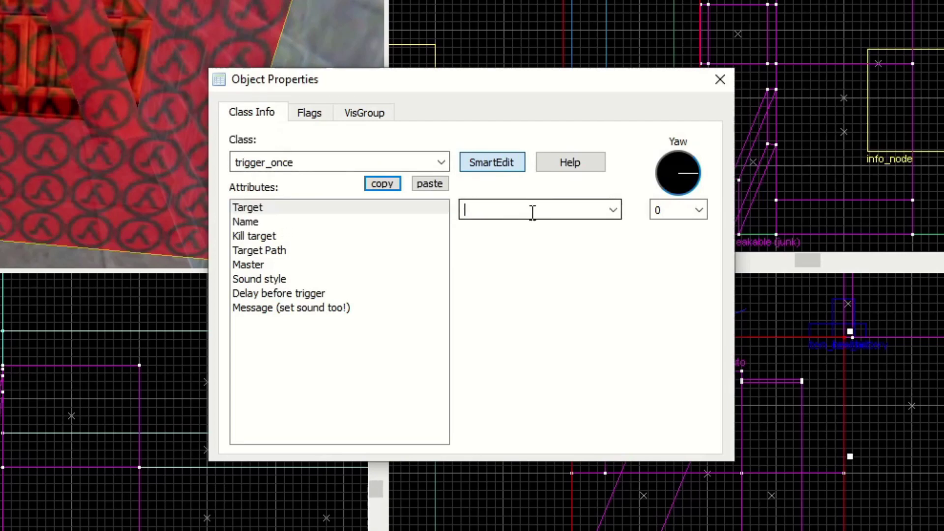
pyautogui.write('j')
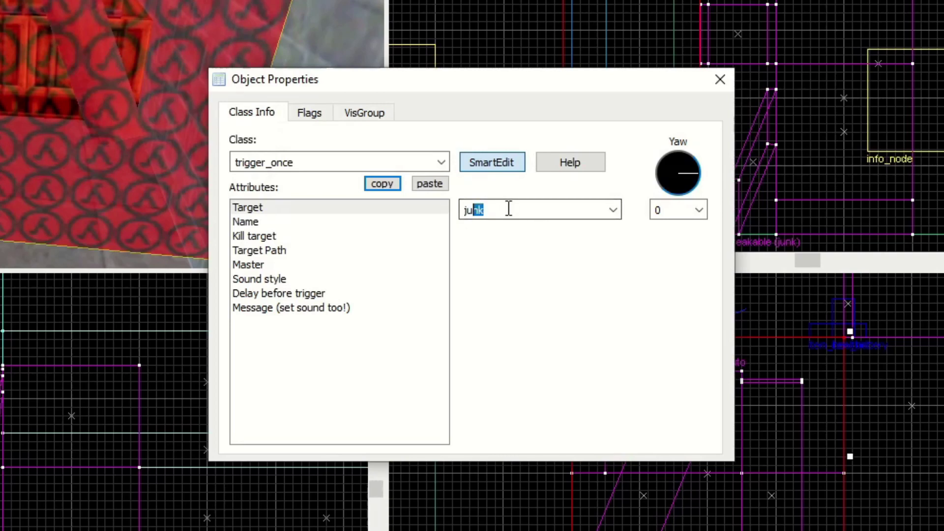
pyautogui.write('unk')
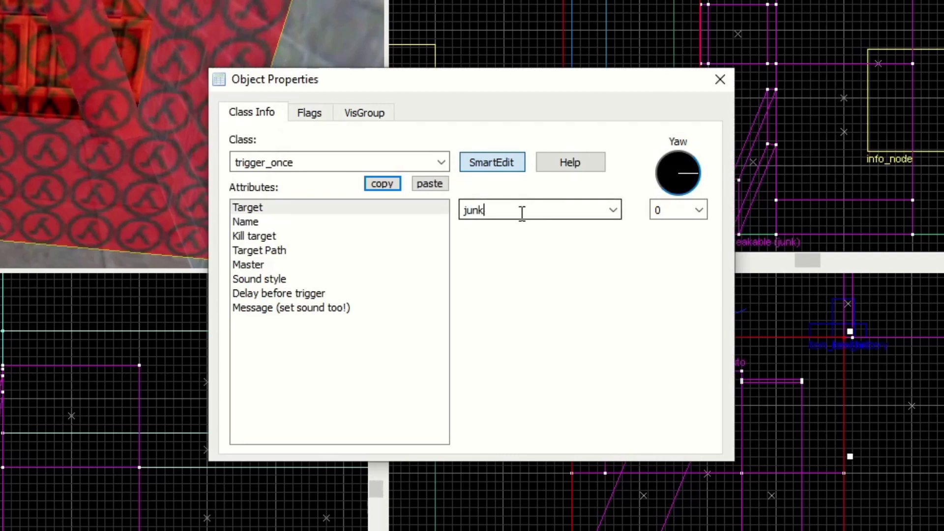
pyautogui.click(720, 80)
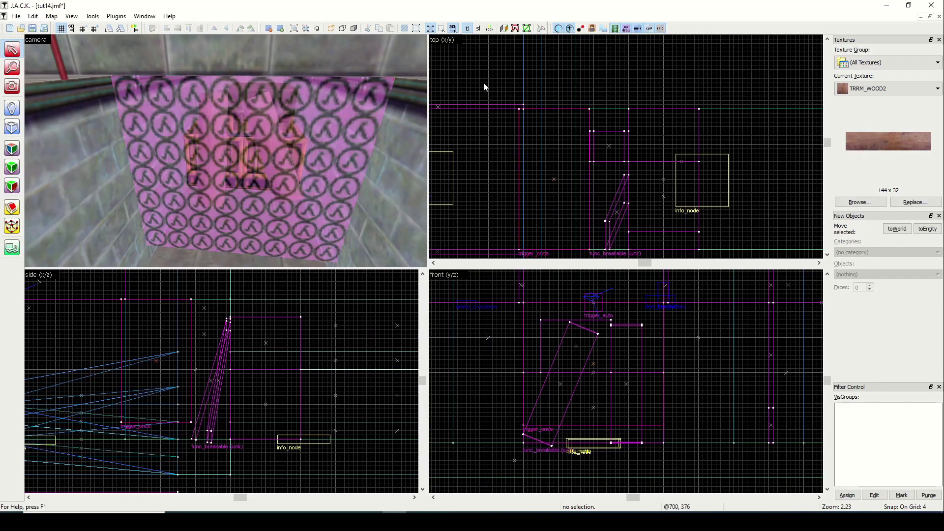
# Place a monster_zombie on the floor by the crates and rotate it to face them.
pyautogui.click(12, 86)
pyautogui.moveTo(225, 150); pyautogui.dragTo(226, 149)
pyautogui.click(12, 107)
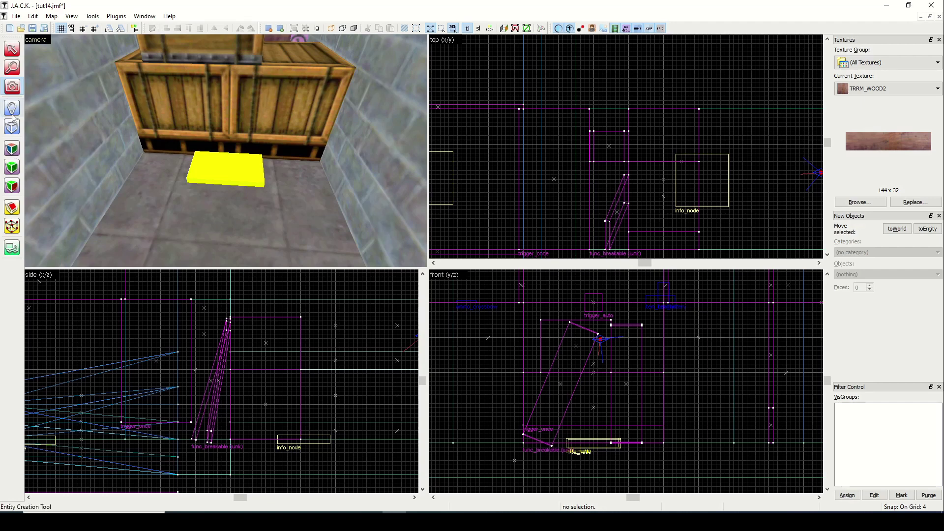
pyautogui.click(885, 274)
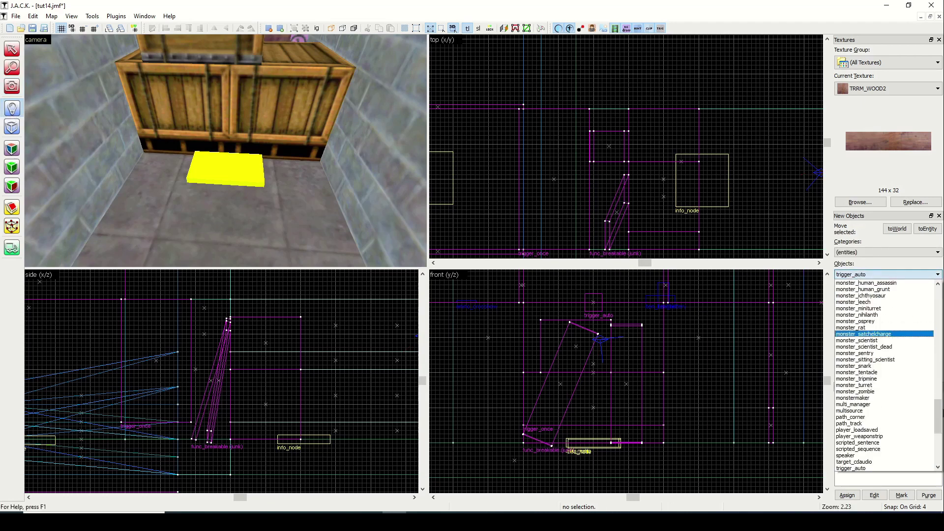
pyautogui.click(886, 391)
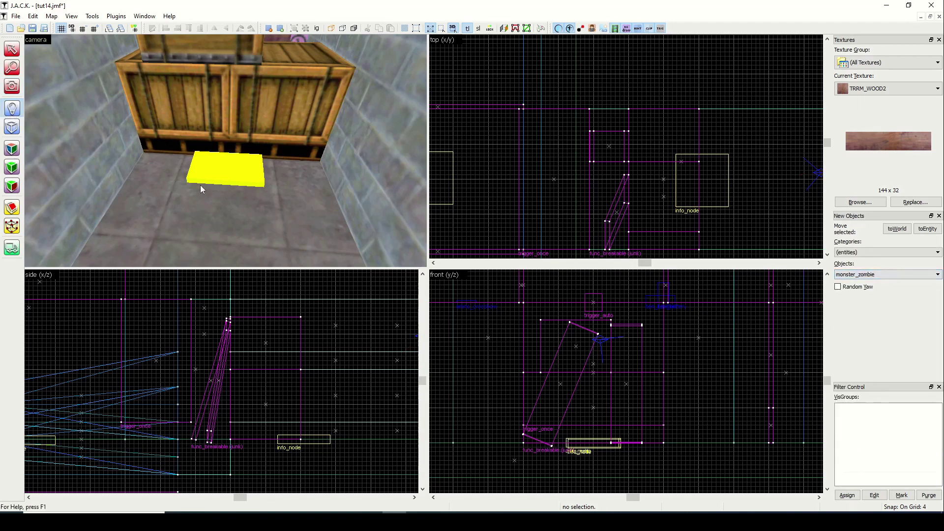
pyautogui.click(226, 192)
pyautogui.hotkey('shift', 's')
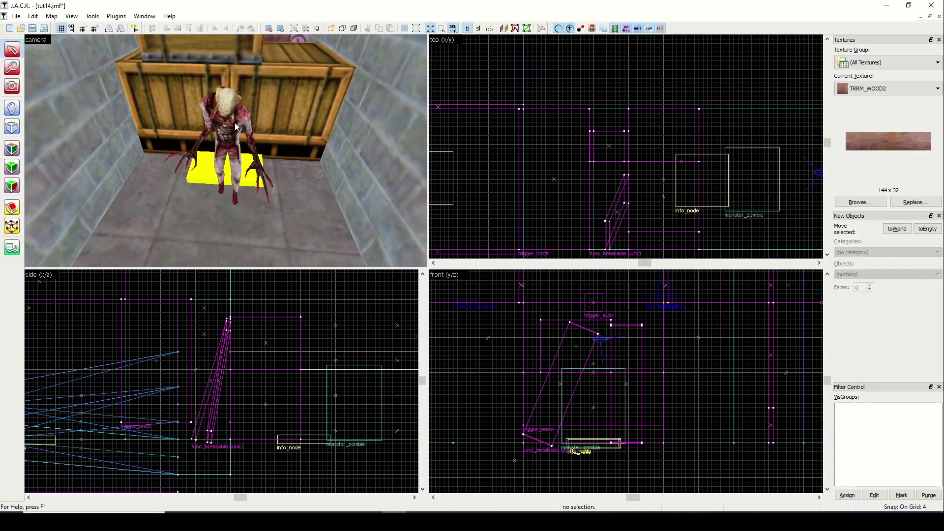
pyautogui.click(335, 129)
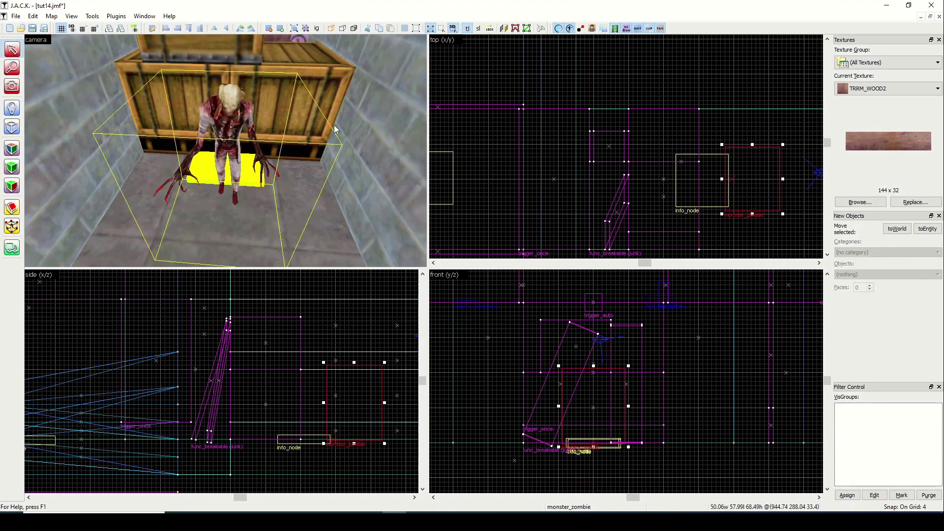
pyautogui.click(776, 153)
pyautogui.moveTo(776, 153); pyautogui.dragTo(739, 191)
pyautogui.click(667, 89)
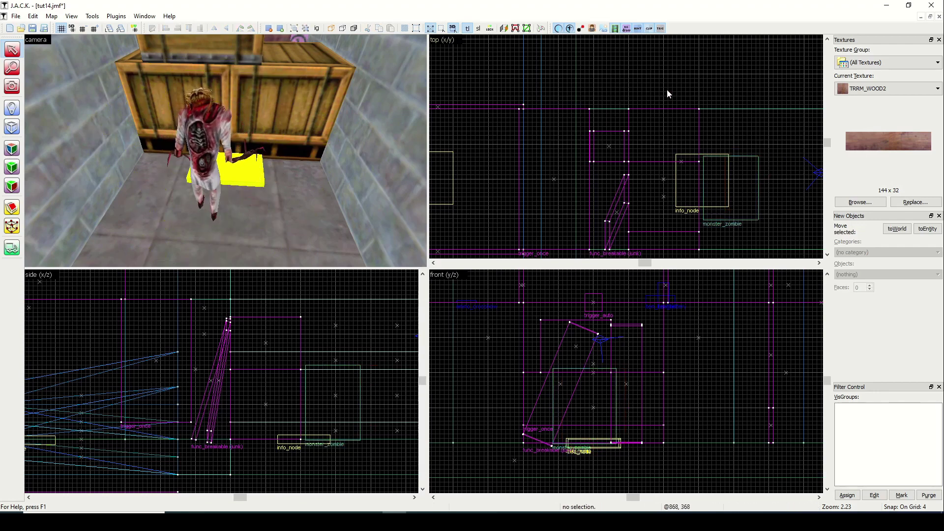
# Fly through the room to check the setup, then compile and run the map.
pyautogui.click(12, 86)
pyautogui.press('z')
pyautogui.press('w')
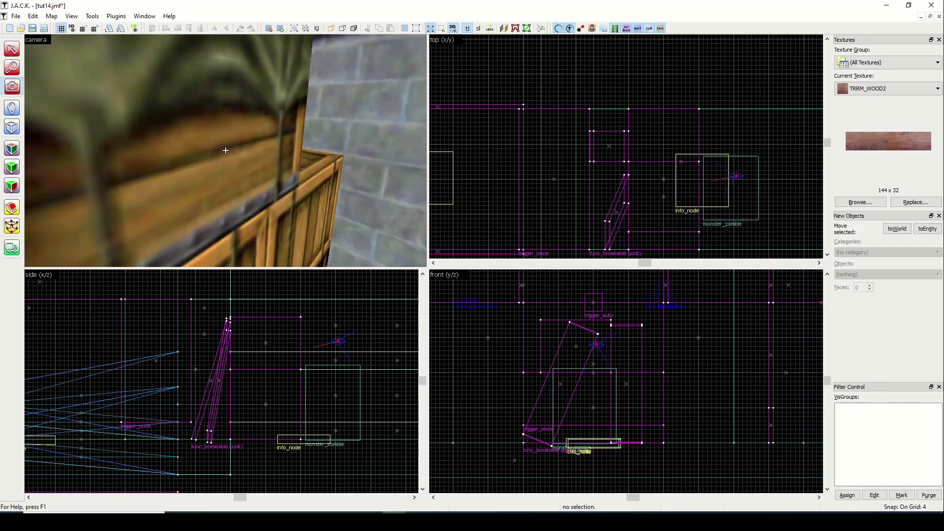
pyautogui.press('w')
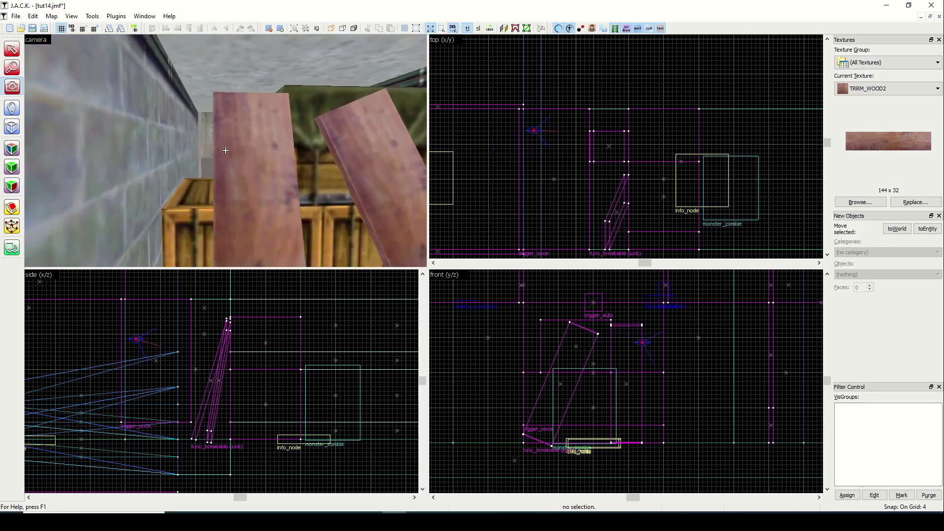
pyautogui.press('w')
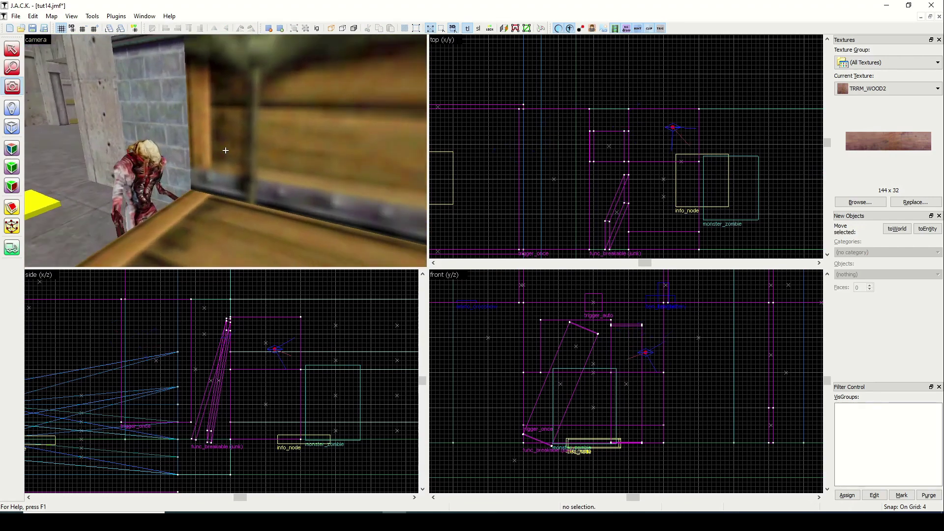
pyautogui.press('w')
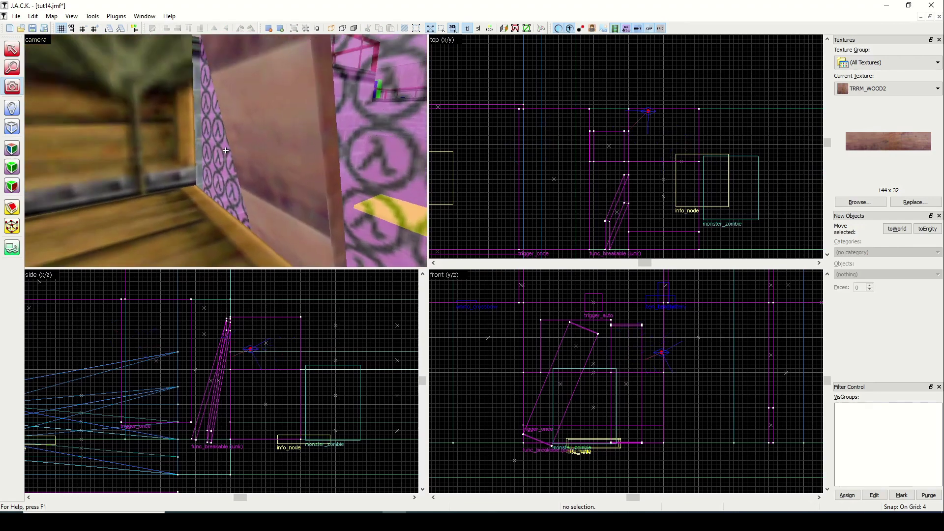
pyautogui.press('s')
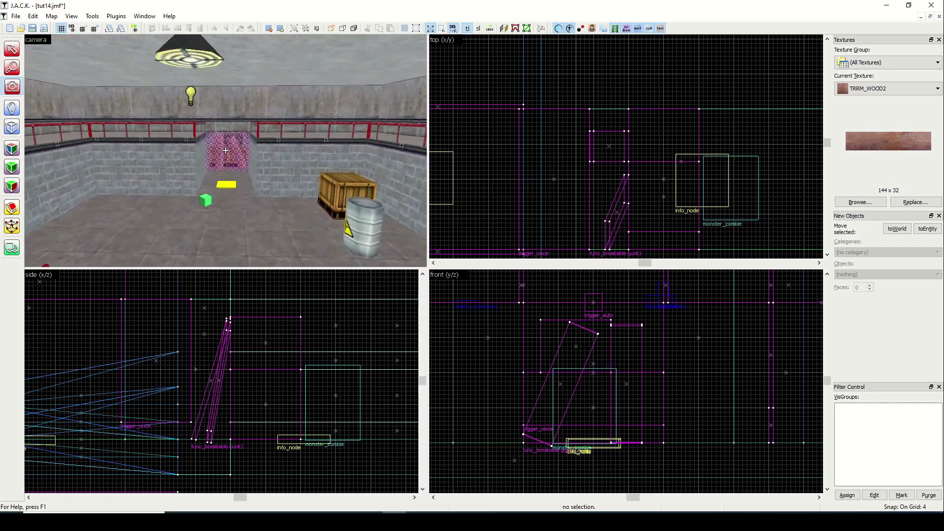
pyautogui.press('z')
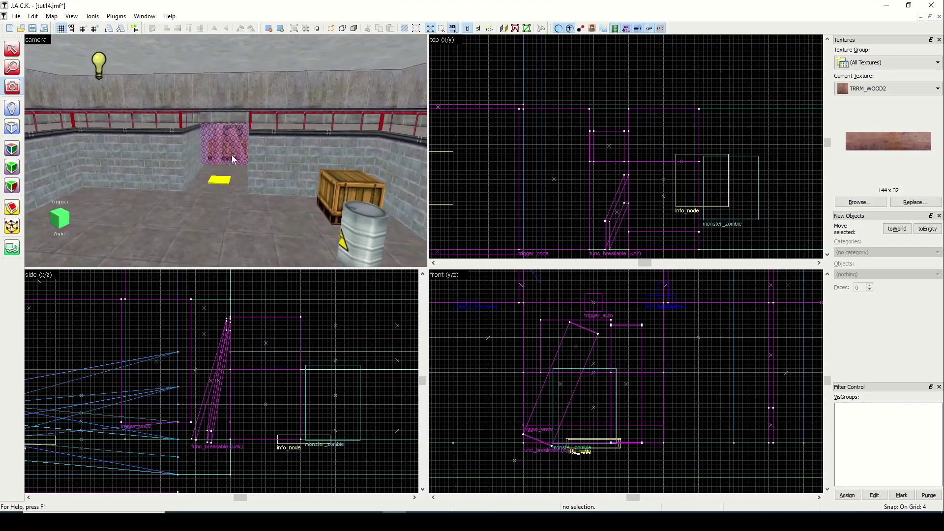
pyautogui.click(540, 28)
pyautogui.click(482, 333)
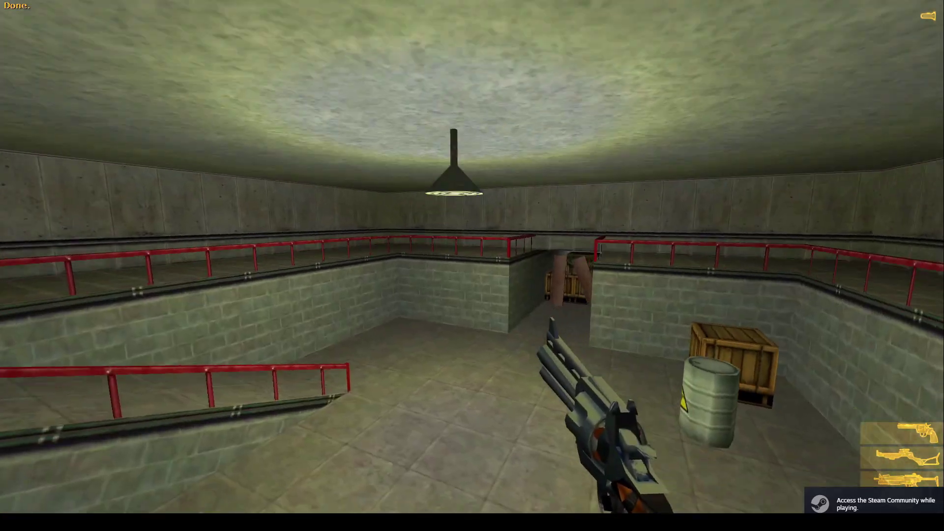
# Walk into the corridor to shatter the junk pile, shoot the zombie, and walk back.
pyautogui.press('w')
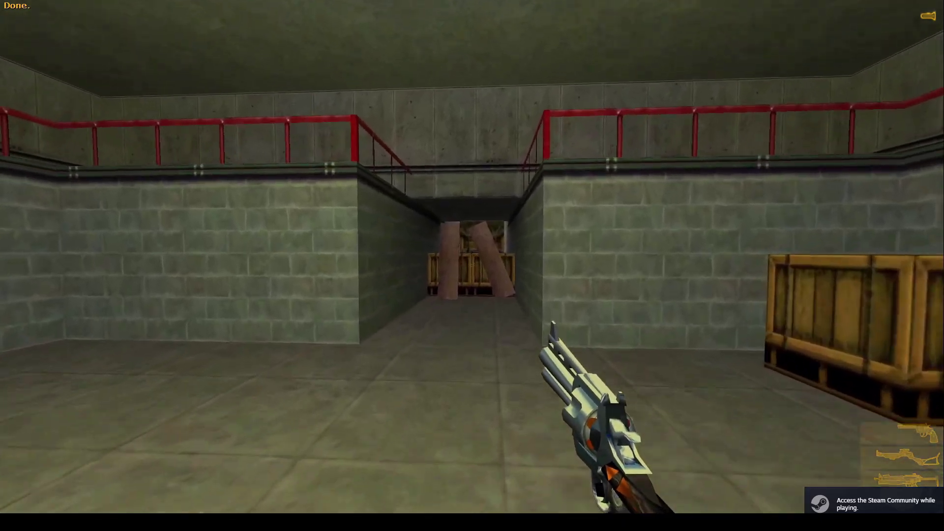
pyautogui.press('w')
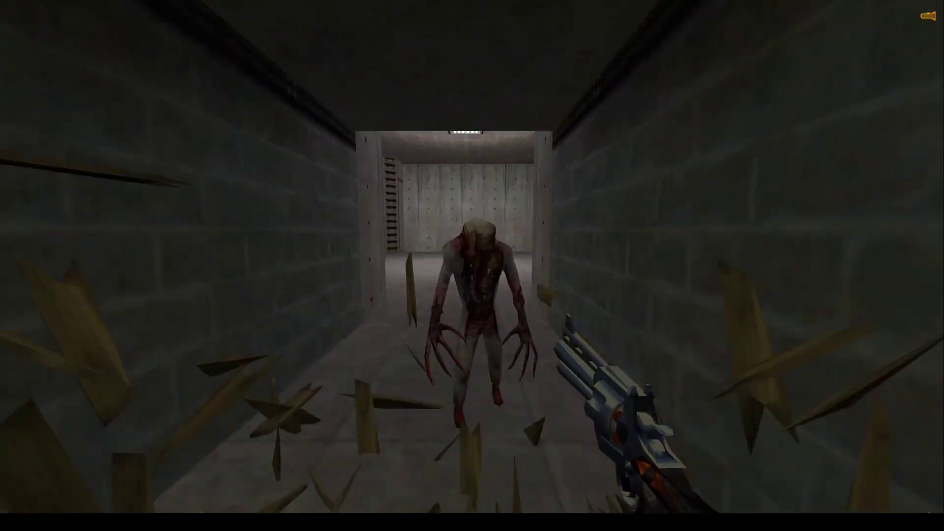
pyautogui.click(472, 265)
pyautogui.press('s')
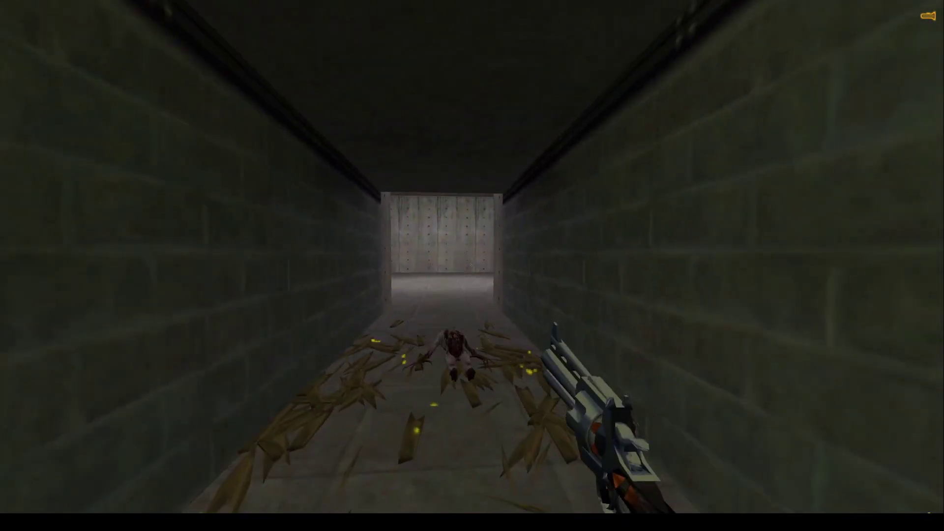
pyautogui.press('w')
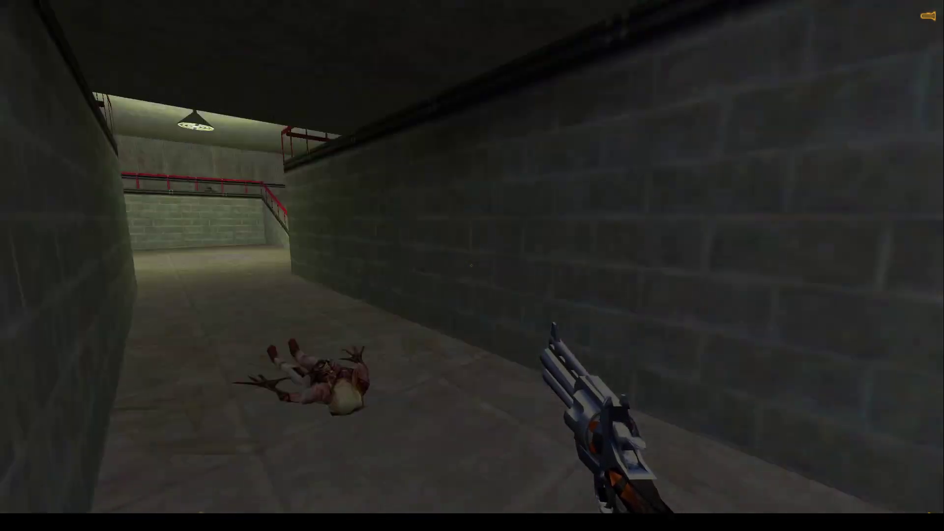
pyautogui.press('w')
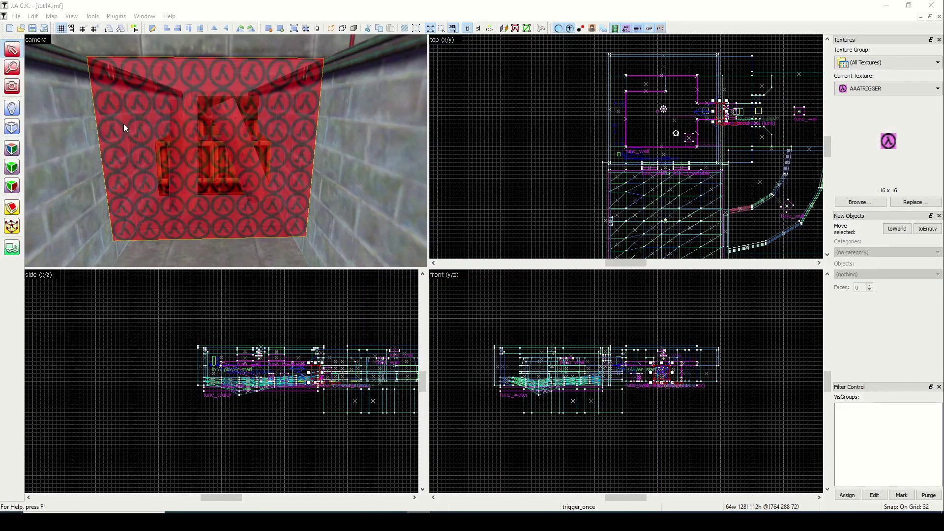
pyautogui.click(12, 86)
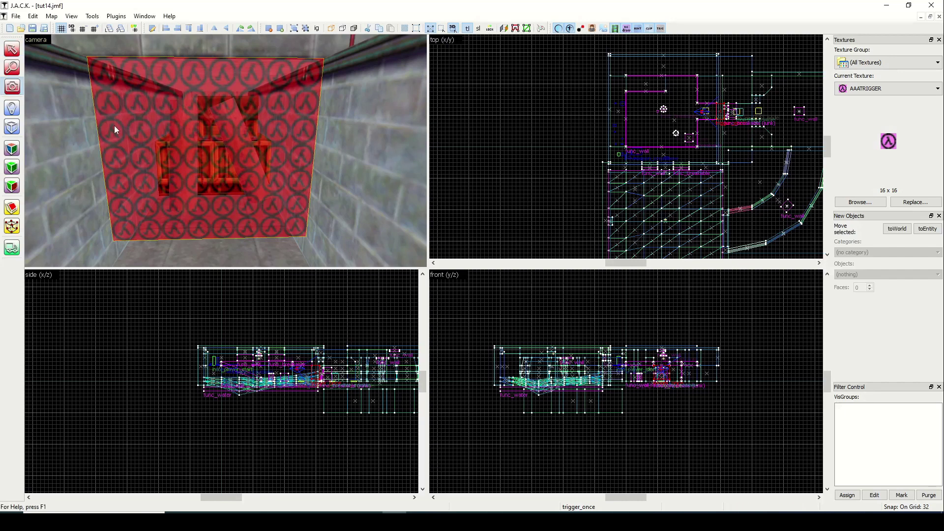
pyautogui.moveTo(116, 127); pyautogui.dragTo(57, 99)
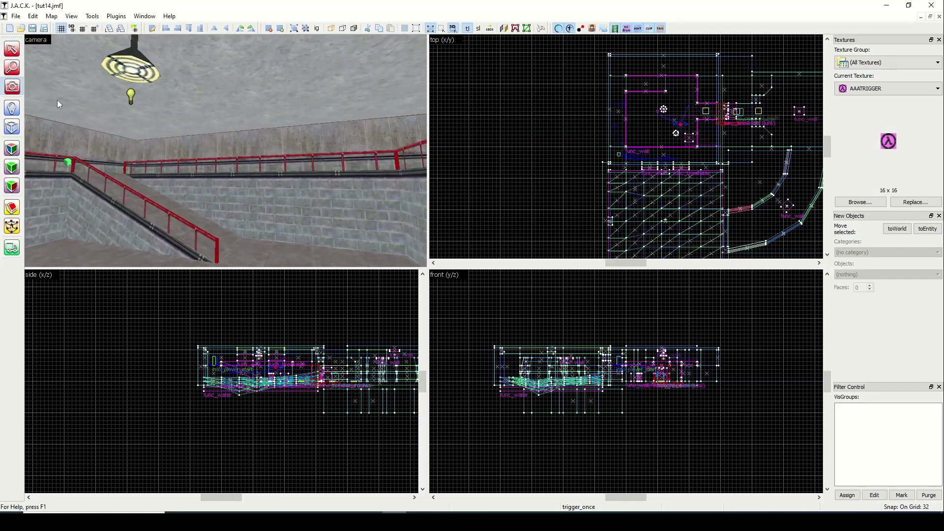
pyautogui.click(12, 49)
pyautogui.click(131, 100)
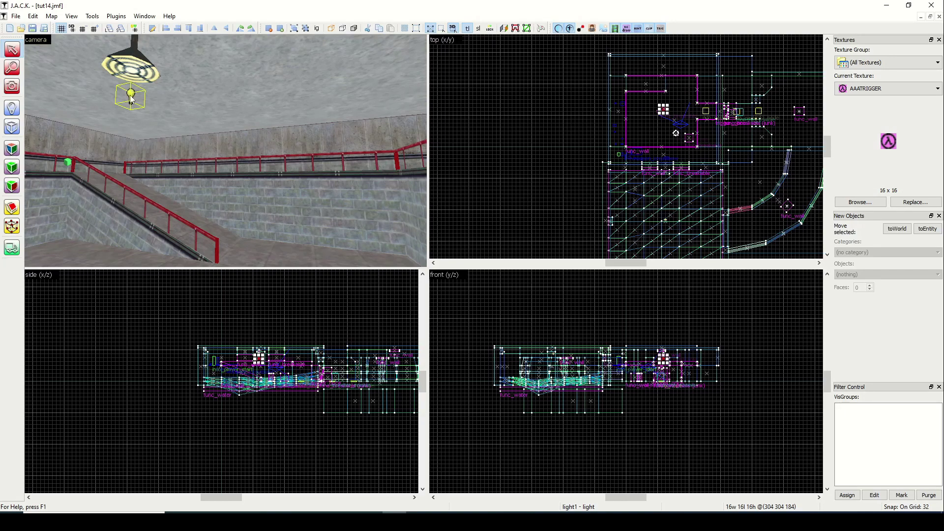
pyautogui.click(12, 86)
pyautogui.moveTo(74, 96); pyautogui.dragTo(226, 150)
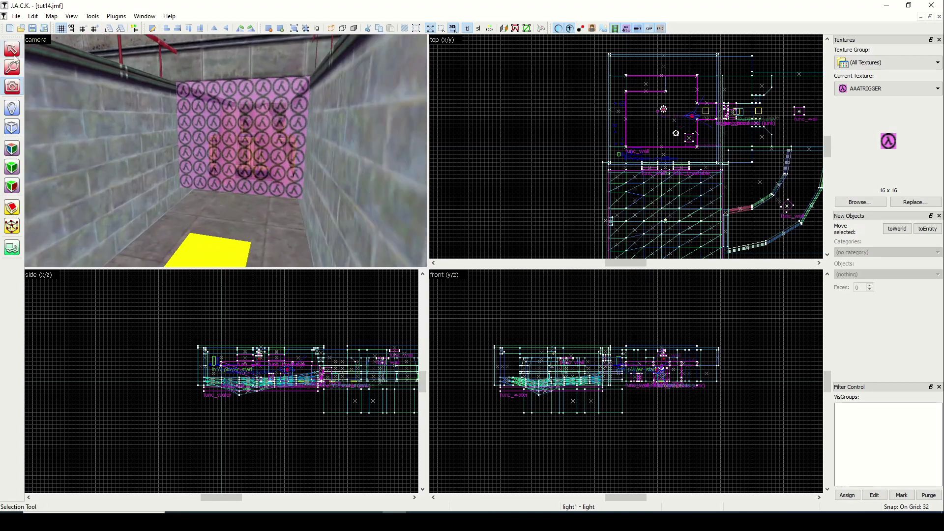
pyautogui.click(13, 53)
pyautogui.click(220, 141)
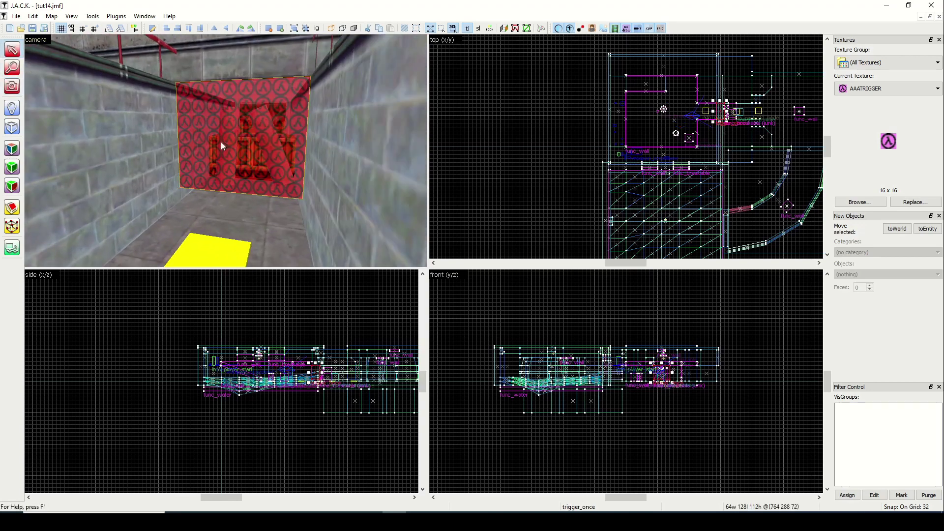
pyautogui.click(12, 86)
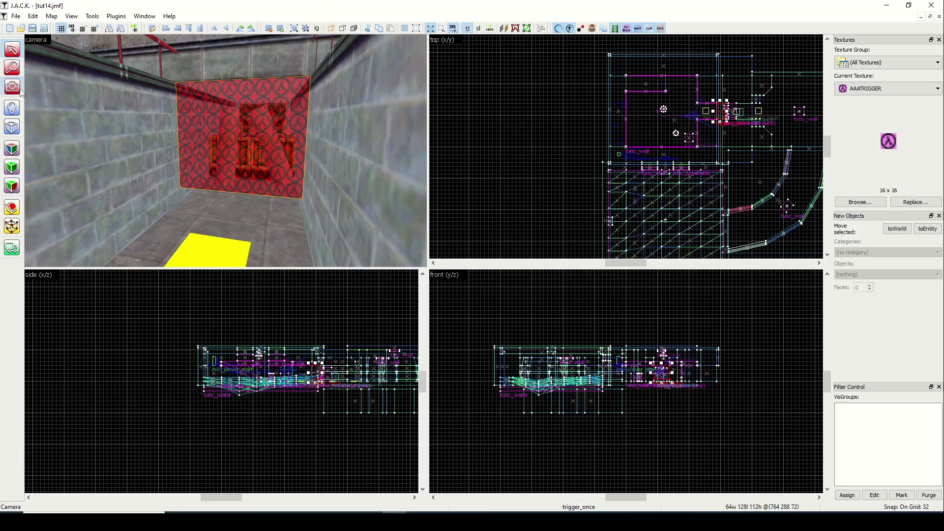
pyautogui.moveTo(59, 103); pyautogui.dragTo(227, 154)
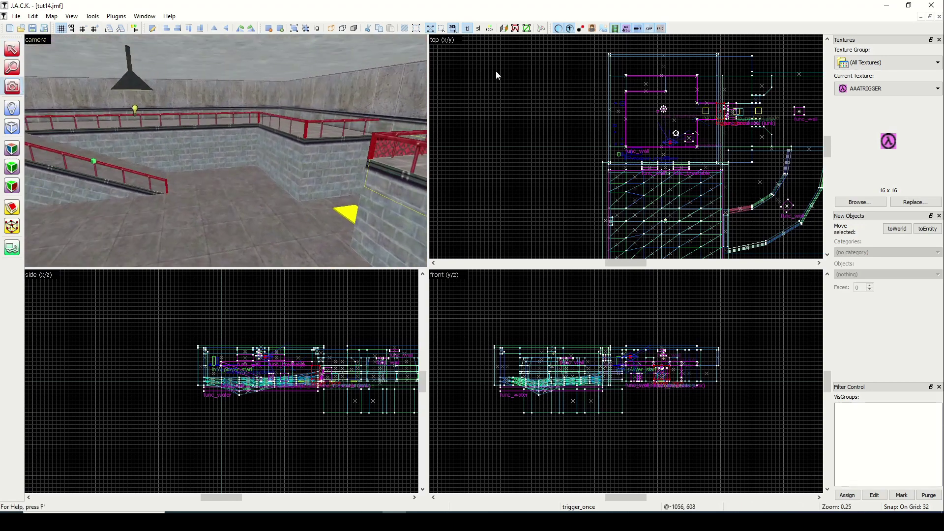
# Turn on target-trigger connection lines and fly the 3D view around the room to inspect them.
pyautogui.click(581, 30)
pyautogui.moveTo(148, 148); pyautogui.dragTo(225, 151)
pyautogui.moveTo(226, 150); pyautogui.dragTo(225, 151)
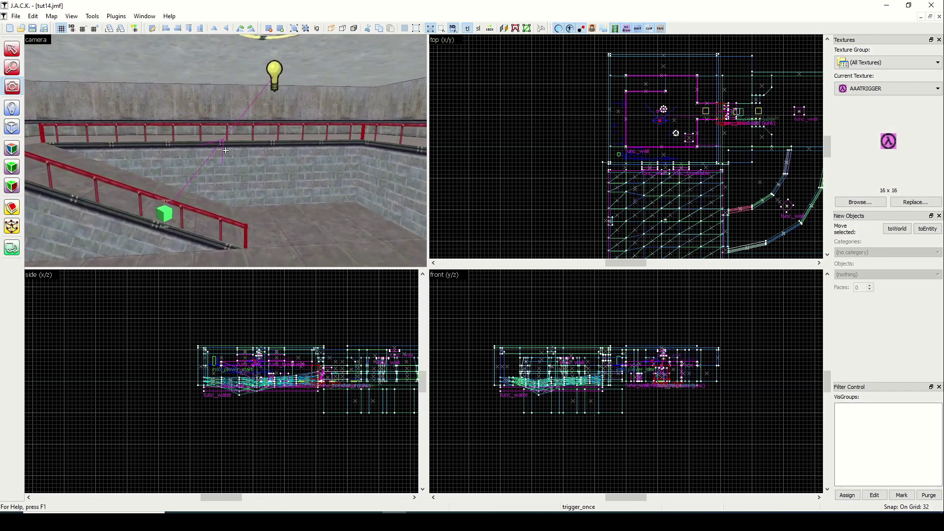
pyautogui.scroll(3, 670, 110)
pyautogui.scroll(4, 670, 110)
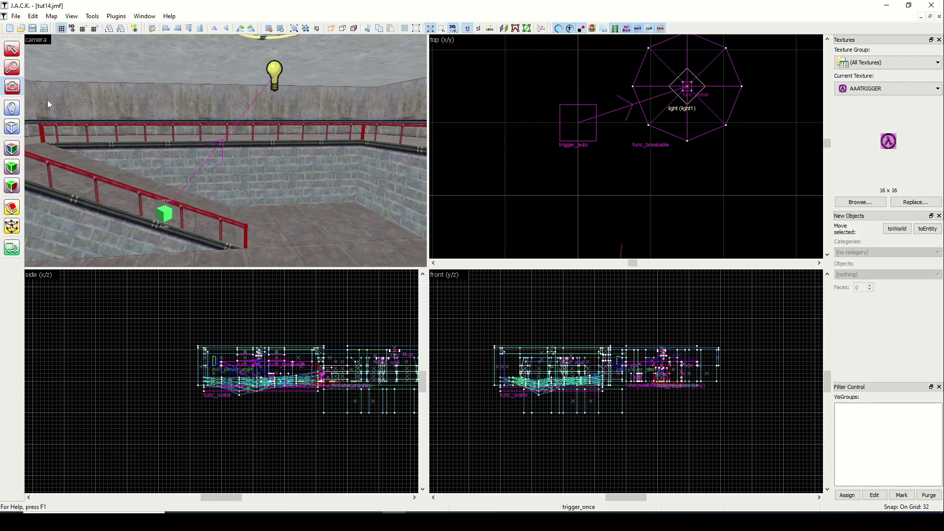
pyautogui.moveTo(47, 99); pyautogui.dragTo(175, 224)
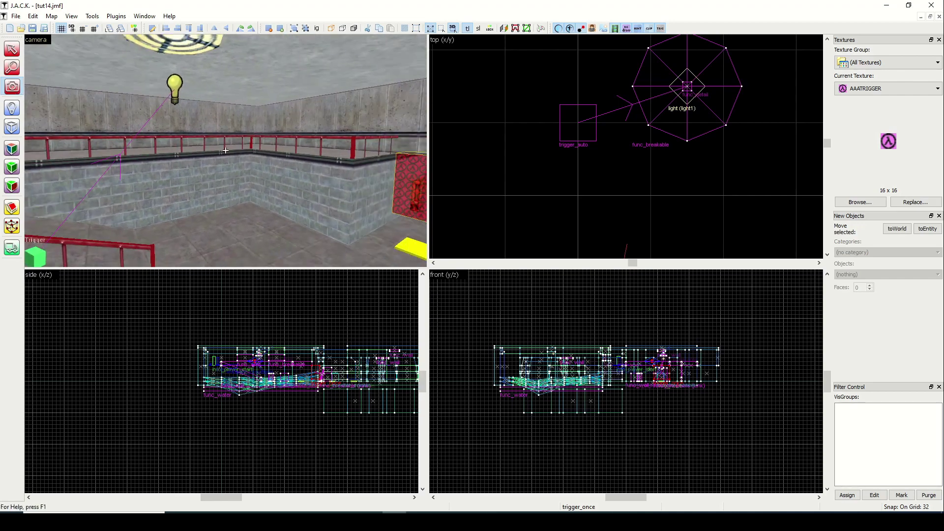
pyautogui.moveTo(27, 92); pyautogui.dragTo(225, 150)
pyautogui.press('w')
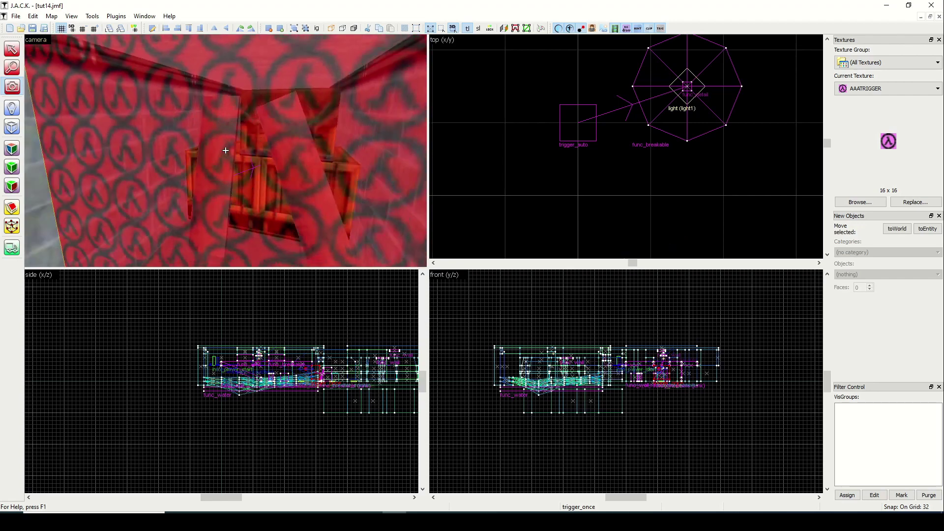
pyautogui.press('s')
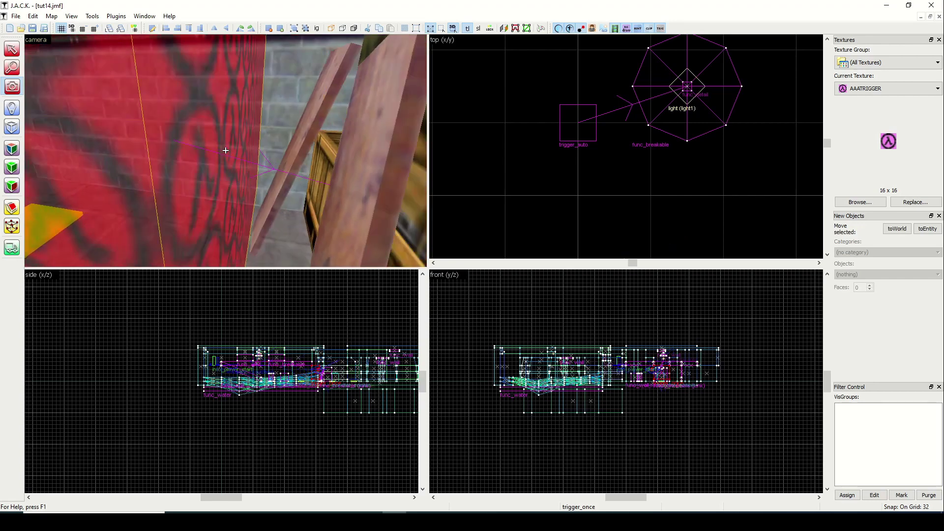
pyautogui.press('s')
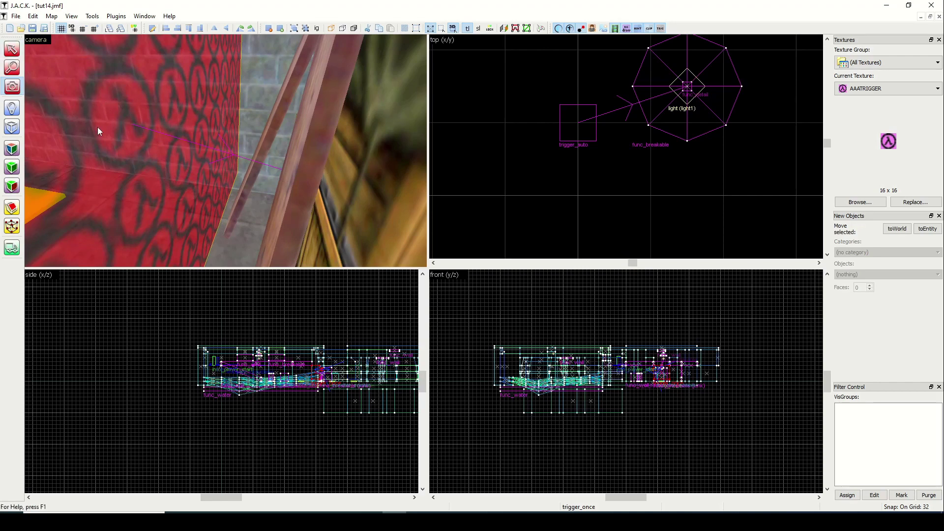
pyautogui.press('z')
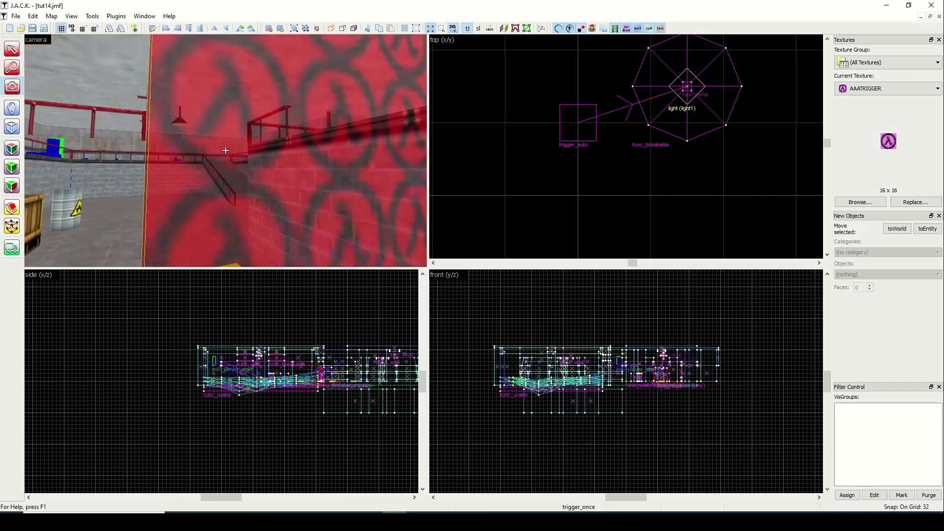
pyautogui.press('z')
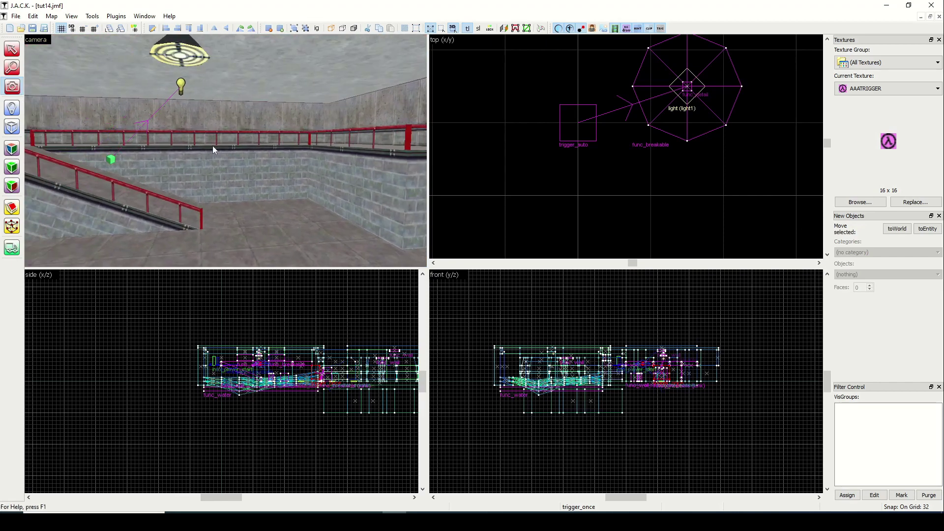
# Move the trigger_auto down-left away from the light to 160 224 128.
pyautogui.hotkey('shift', 's')
pyautogui.click(112, 160)
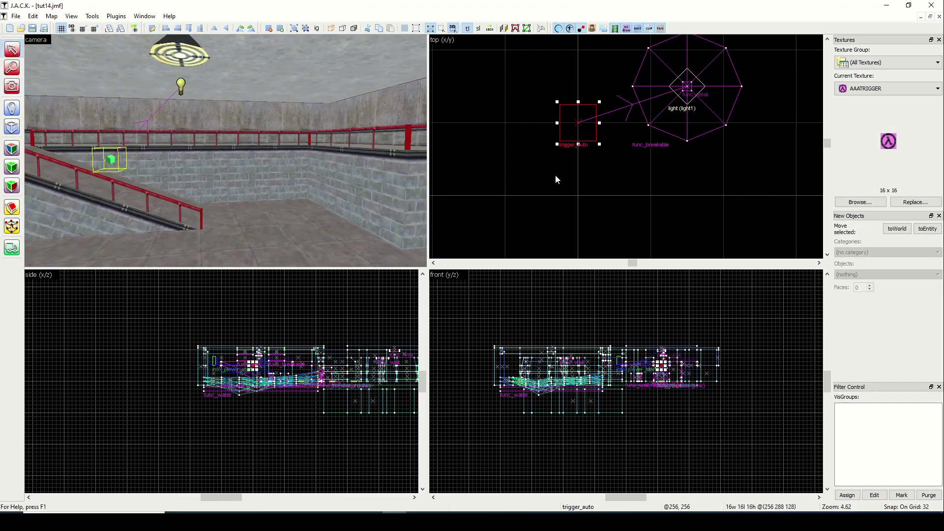
pyautogui.scroll(-5, 557, 173)
pyautogui.moveTo(567, 160); pyautogui.dragTo(488, 199)
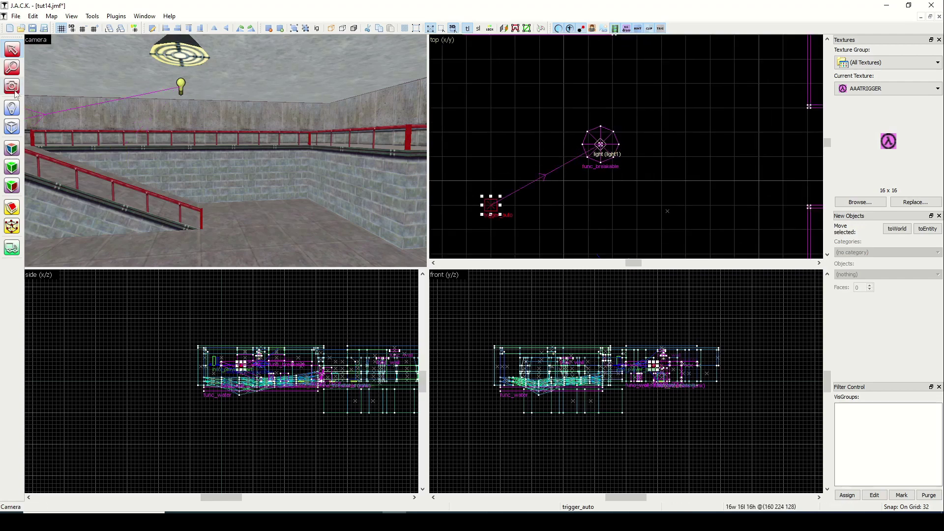
pyautogui.press('z')
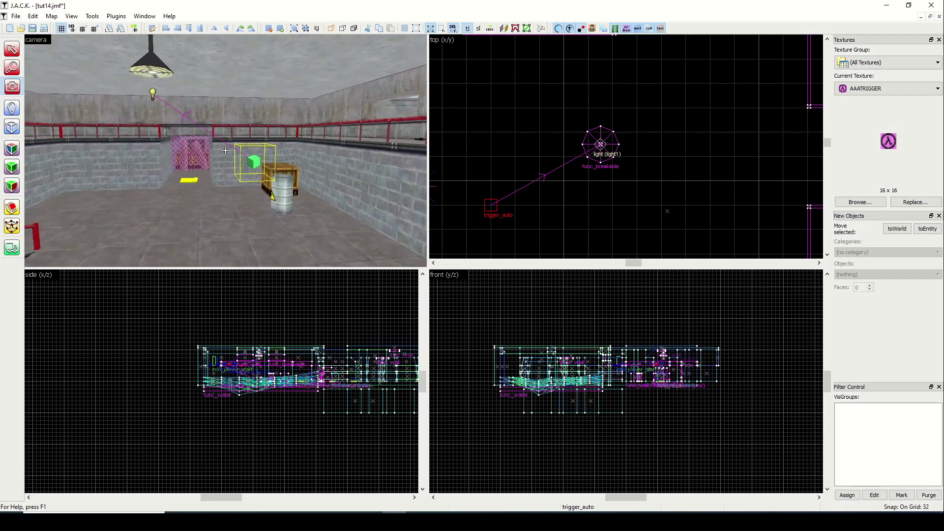